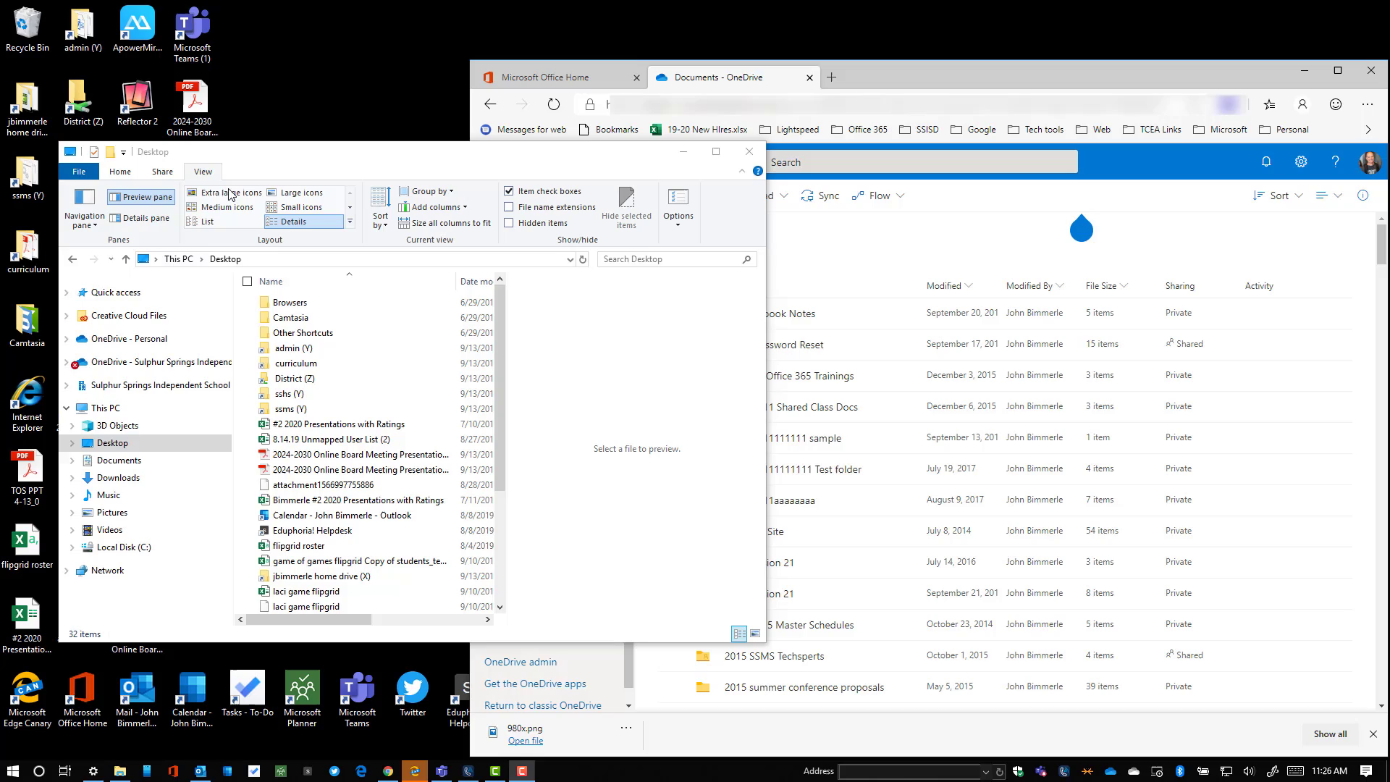
Nudge File Explorer right, then briefly open the Documents folder in a new window and close it
drag(307, 159, 342, 158)
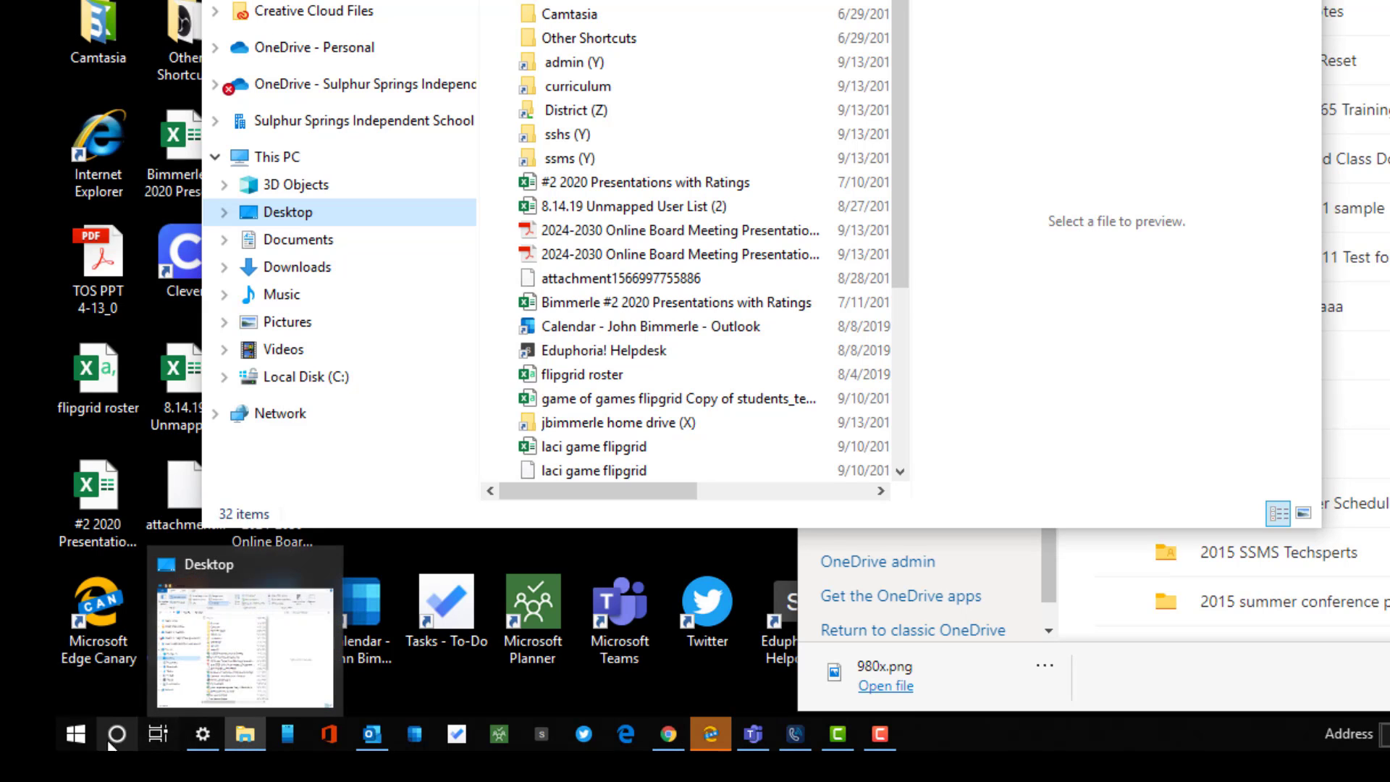
click(75, 732)
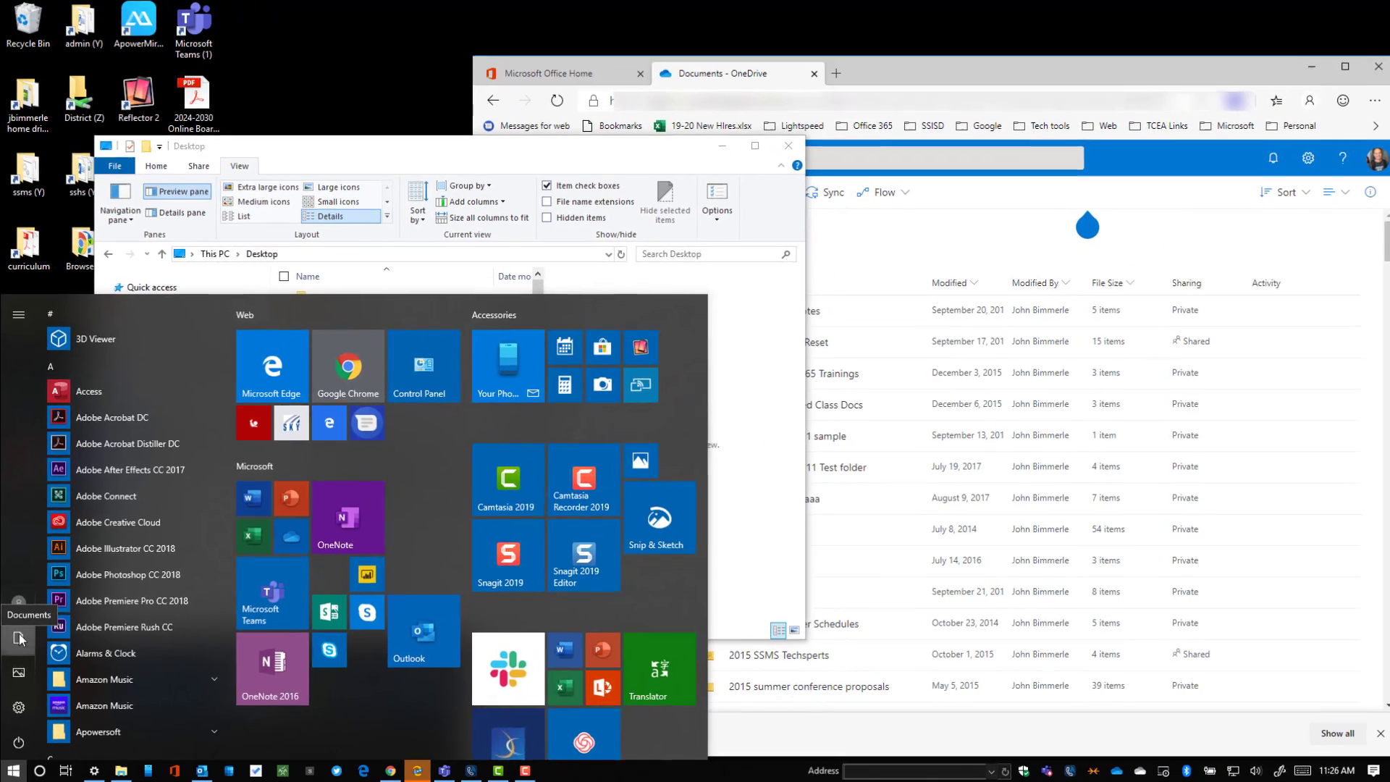
click(85, 526)
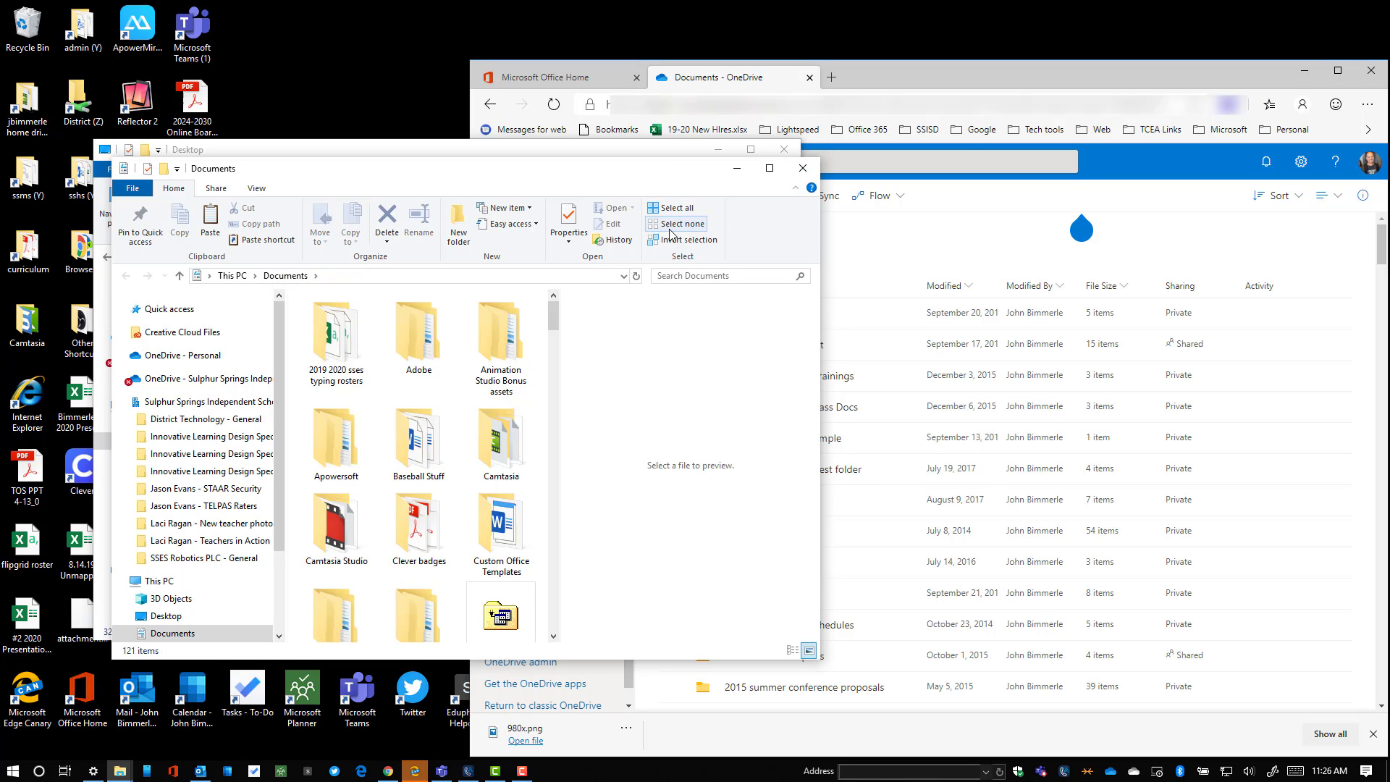
click(802, 174)
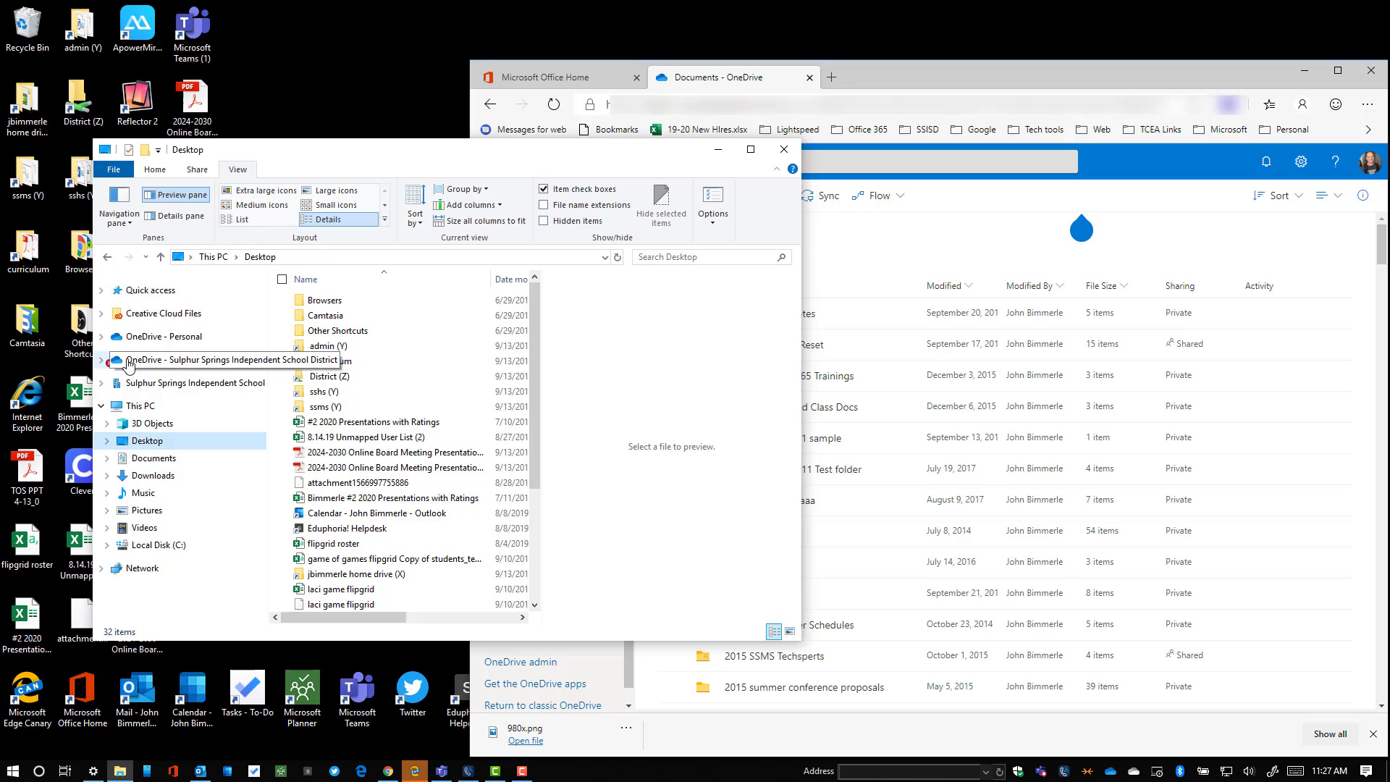
Expand and collapse the school OneDrive, shared channel and This PC branches of the navigation tree
click(102, 362)
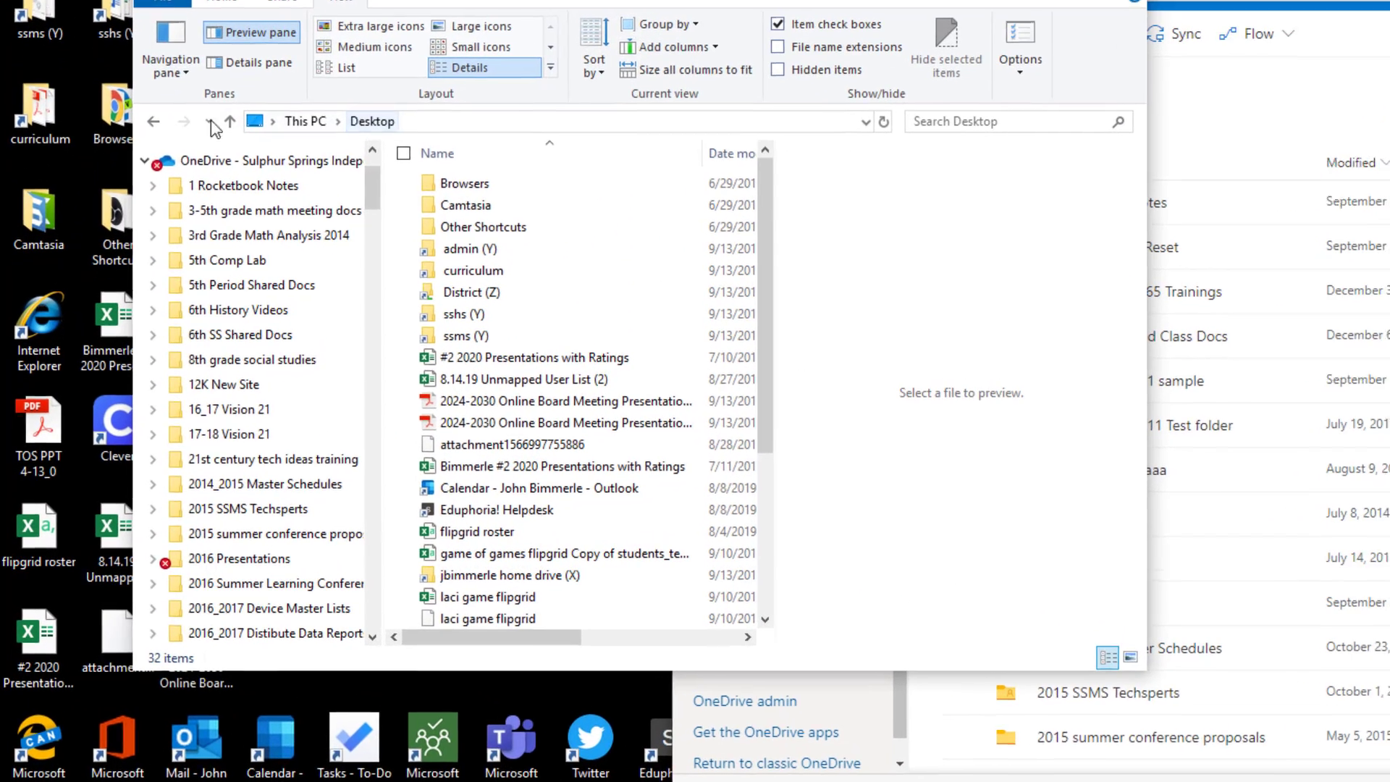
click(147, 161)
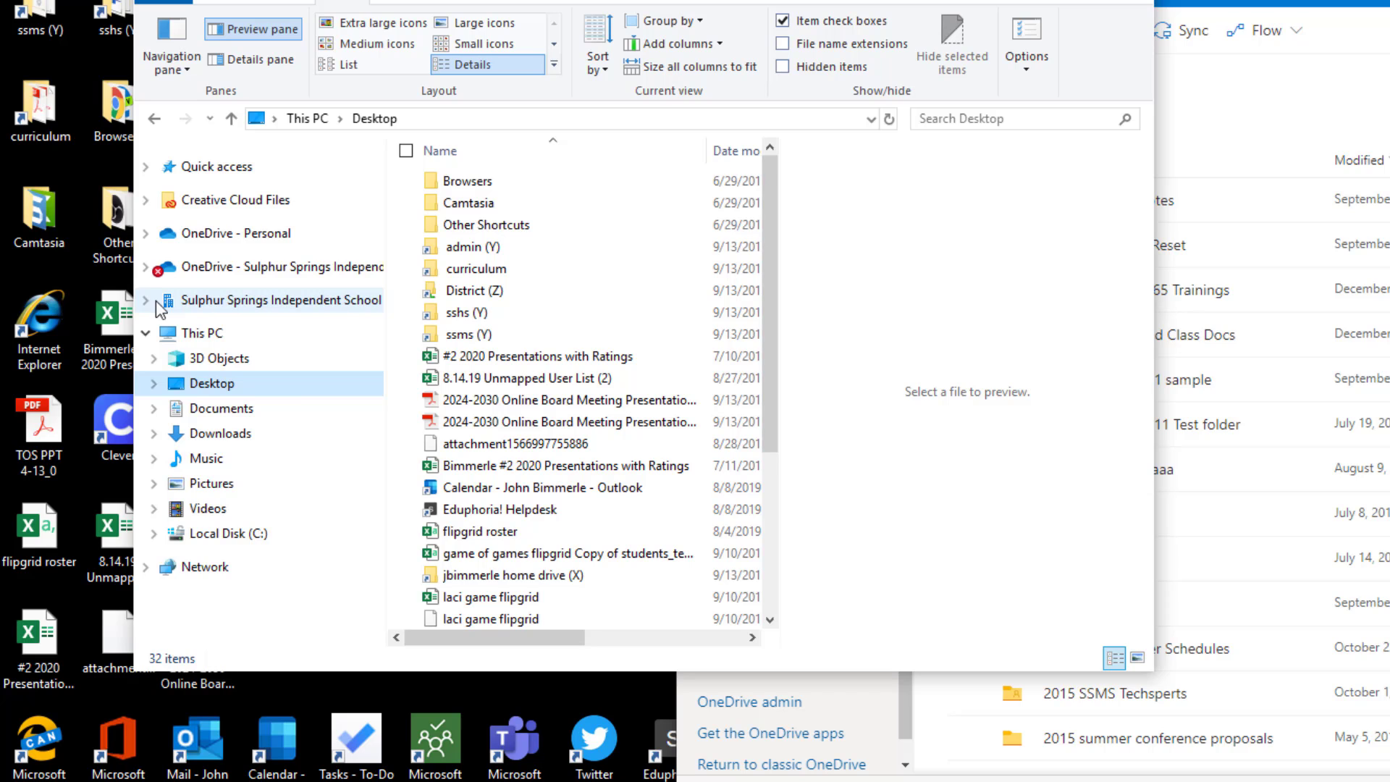
click(147, 301)
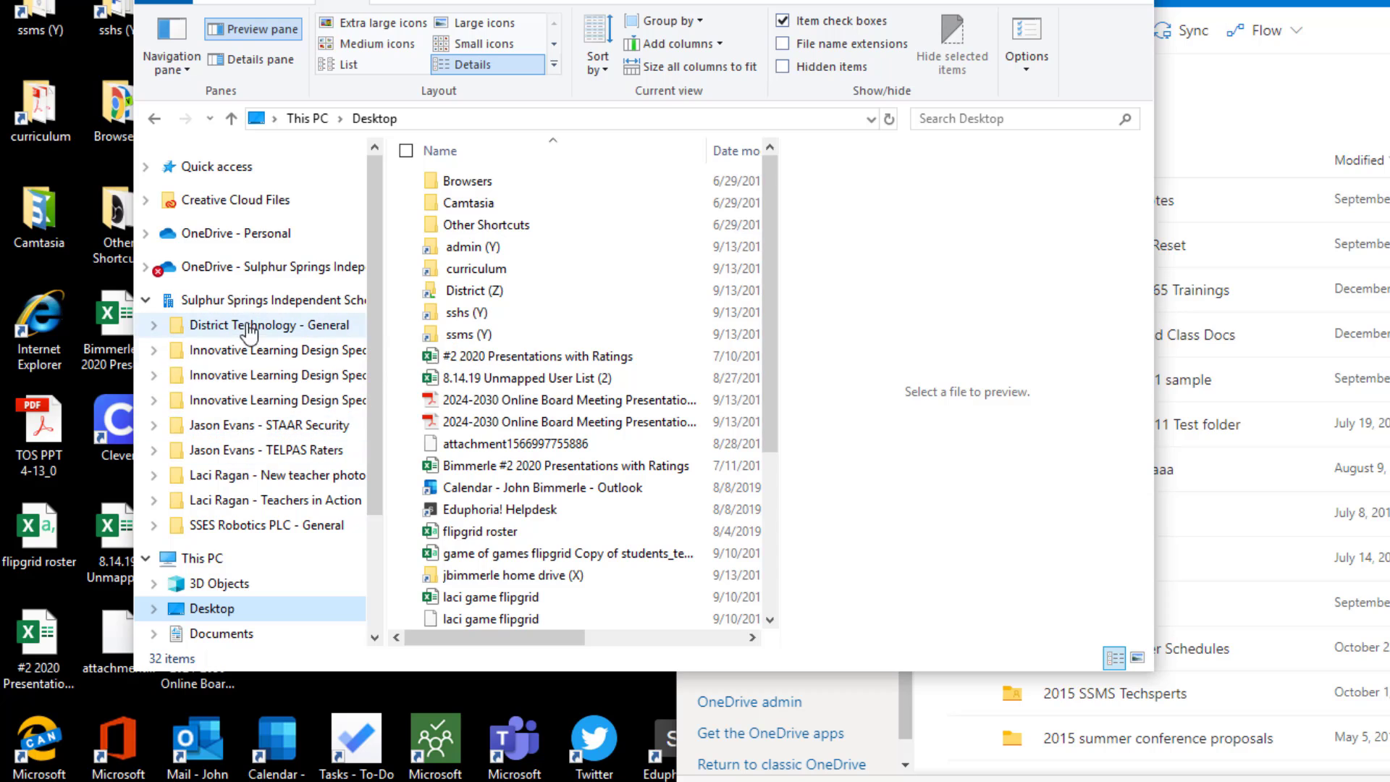
click(148, 300)
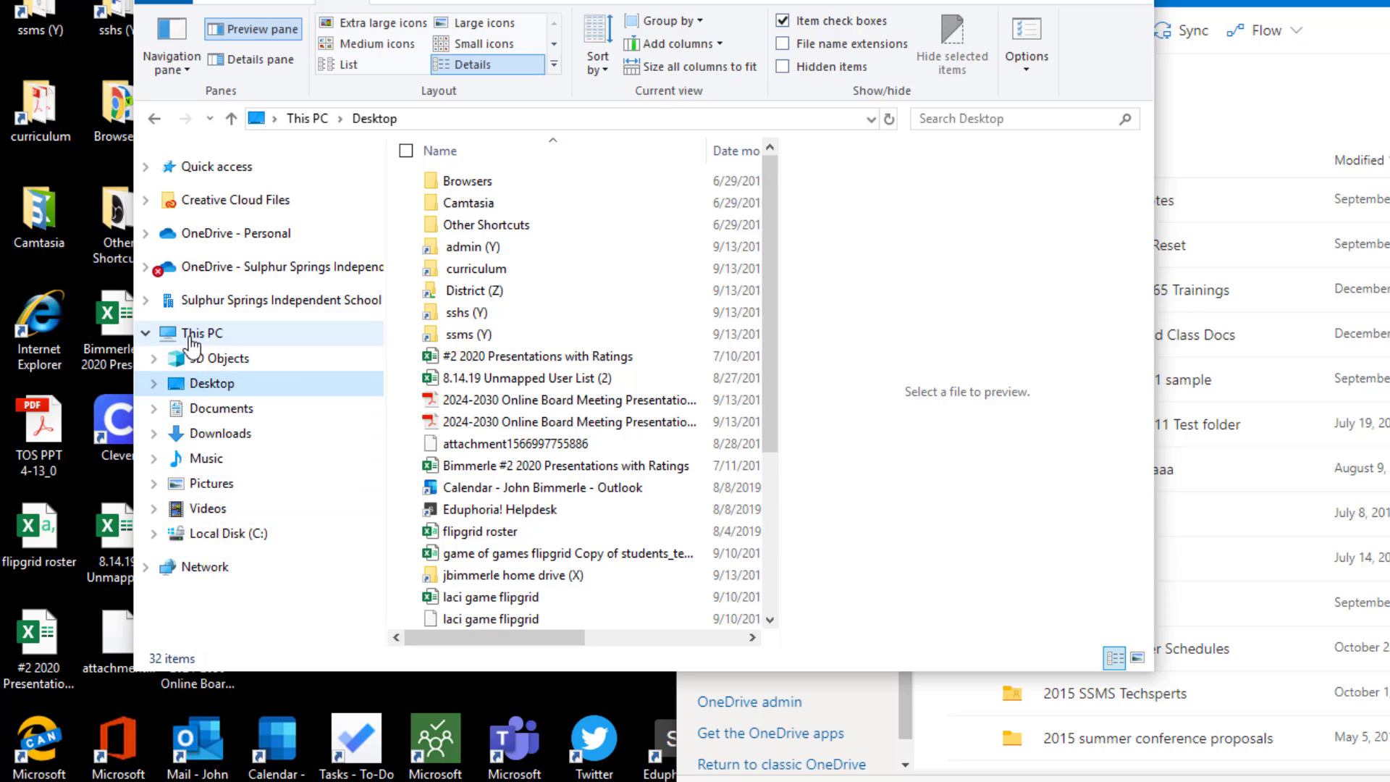
click(146, 335)
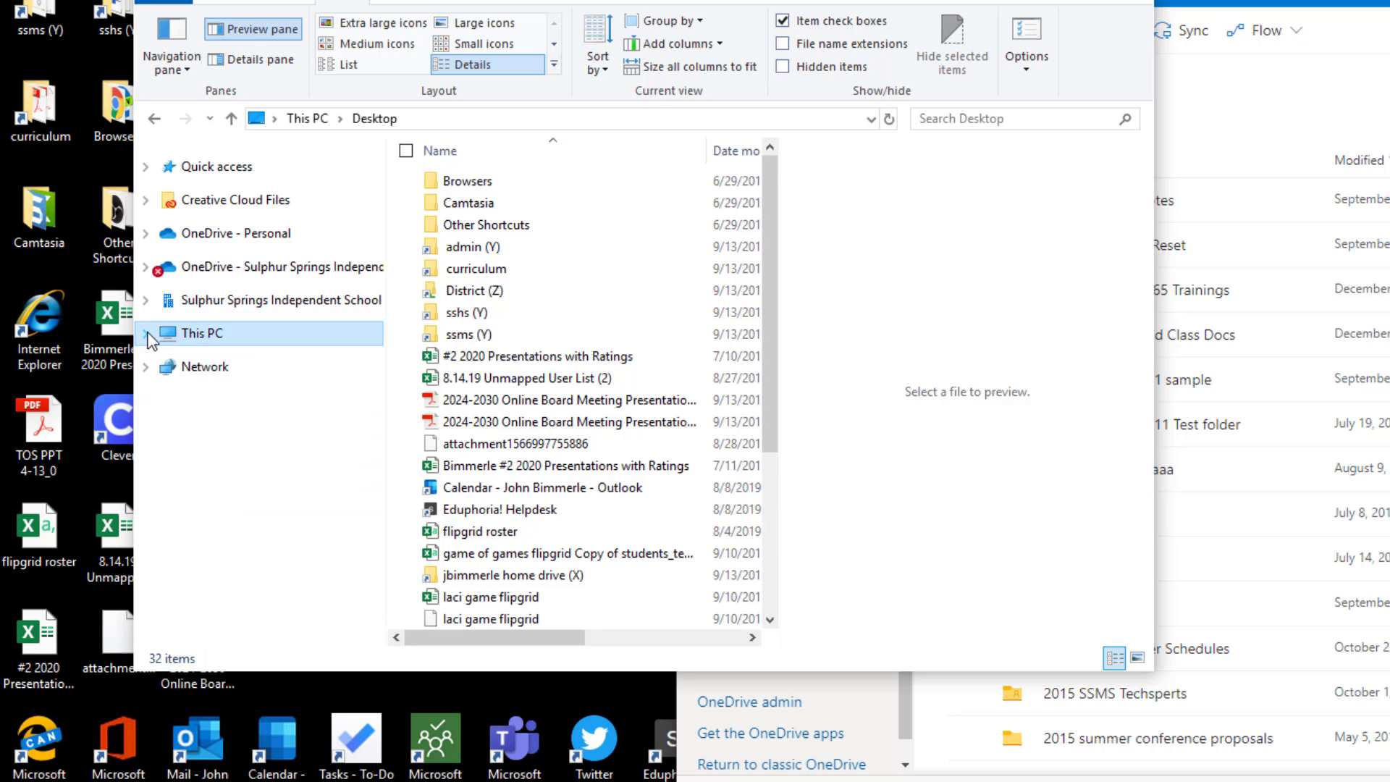
click(146, 335)
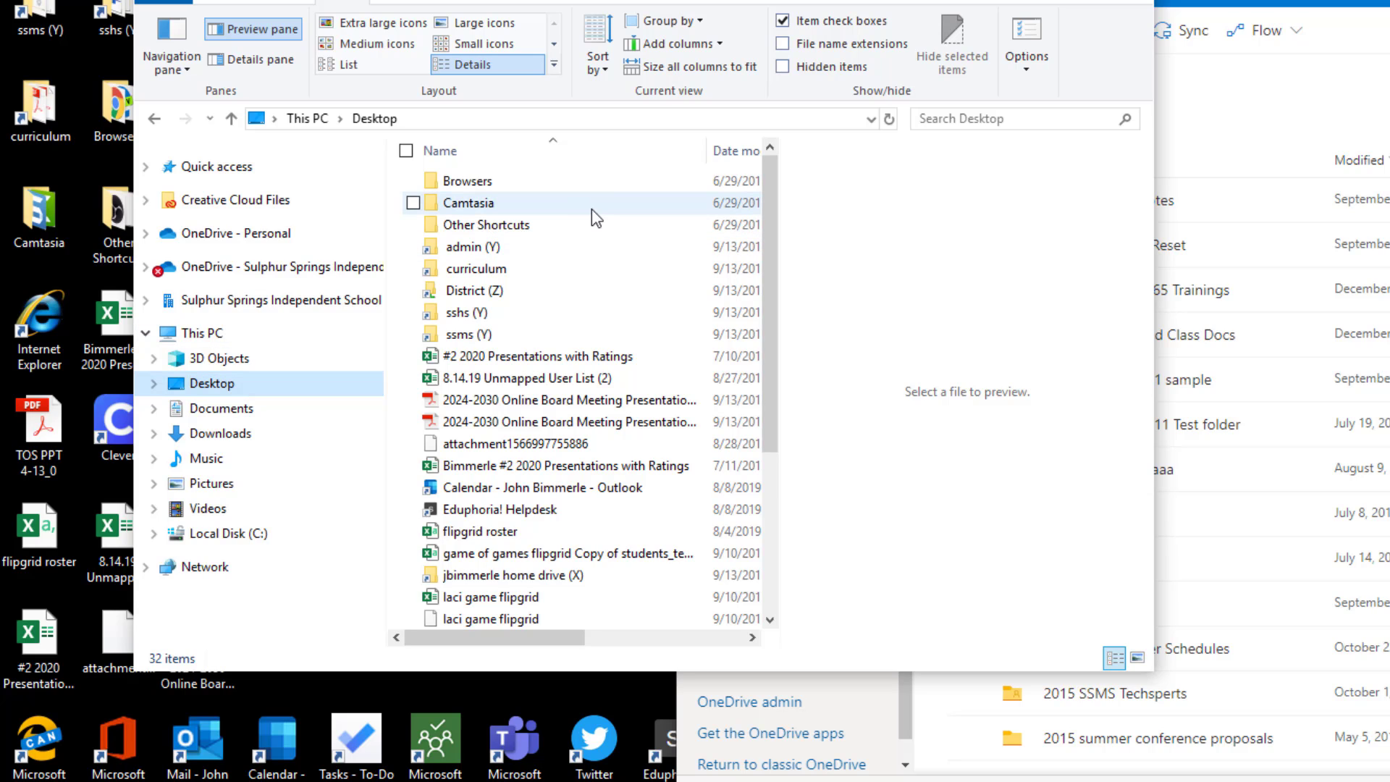
In the OneDrive browser, create a folder named 'Computer backup' and open it
key(alt+Tab)
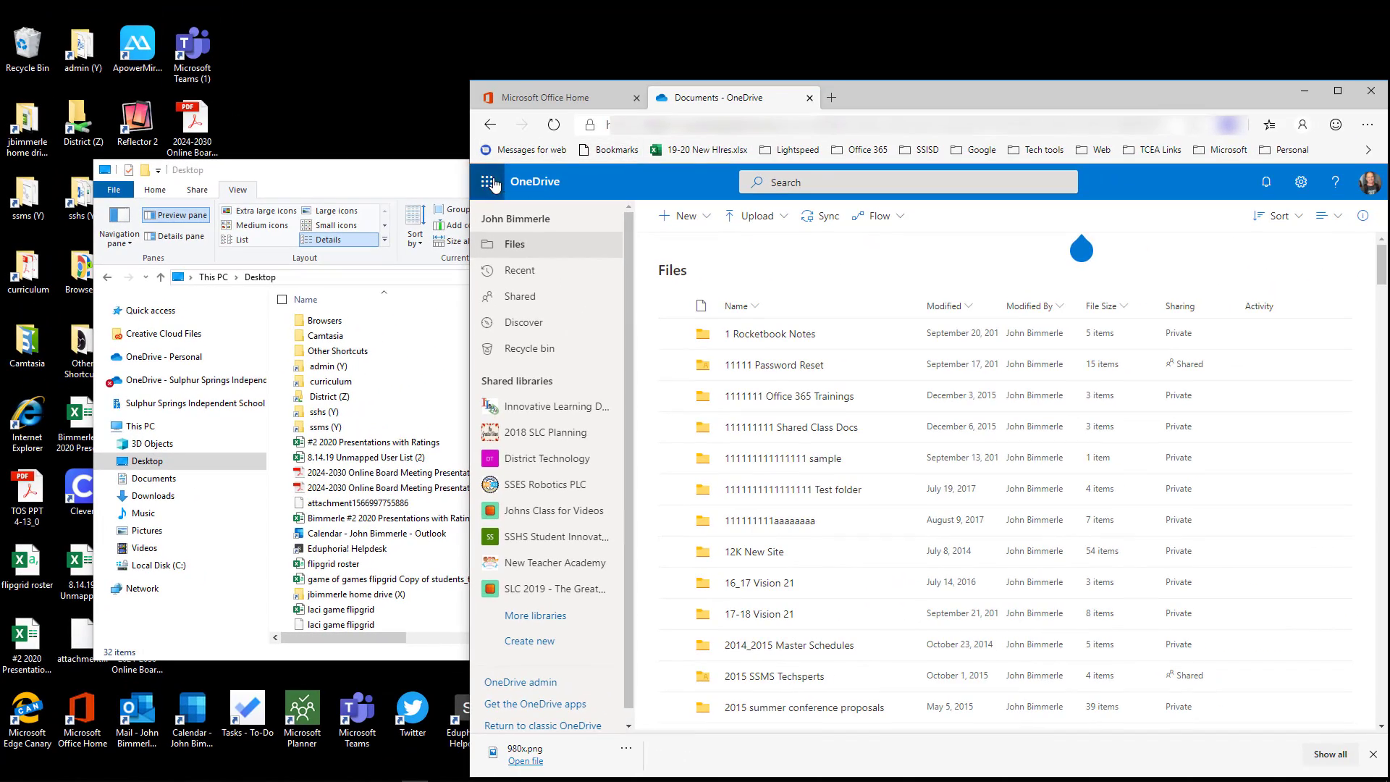
click(487, 181)
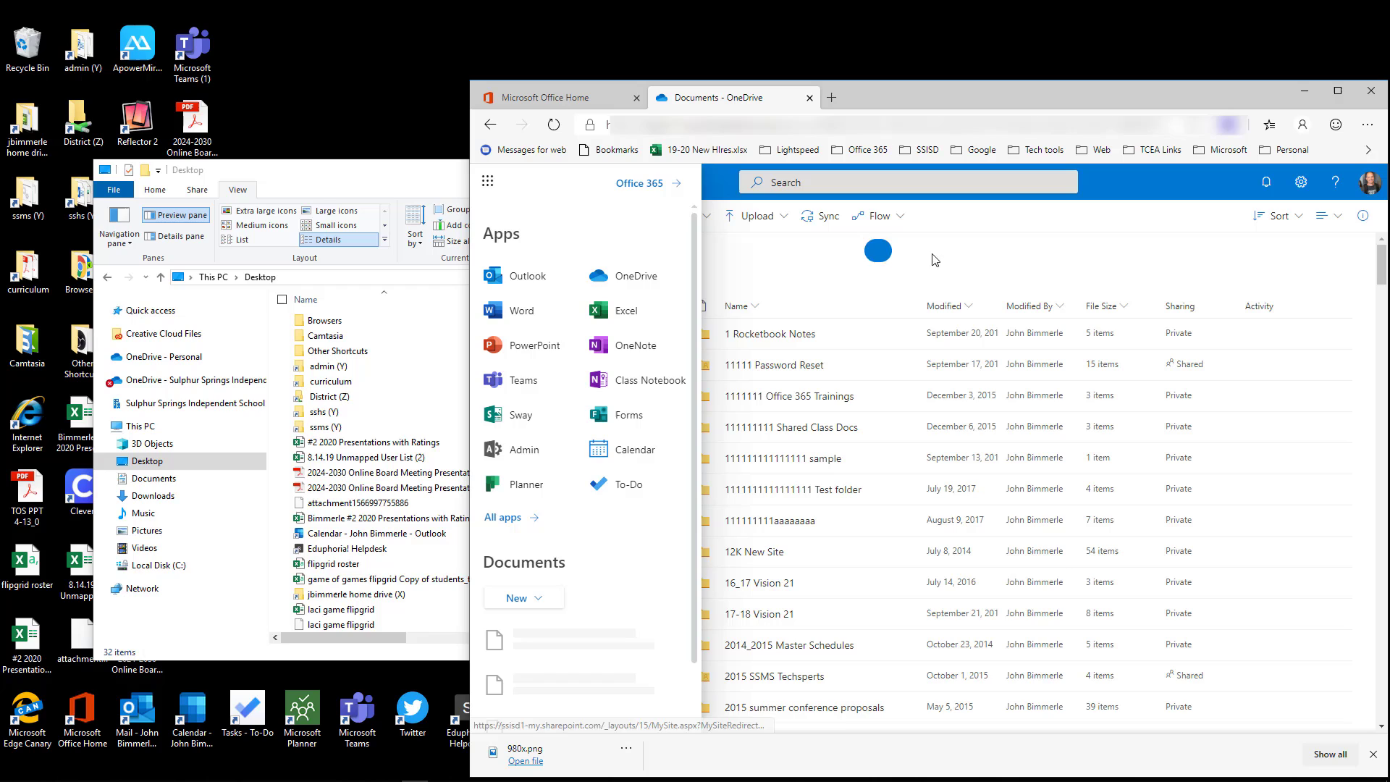
click(1030, 231)
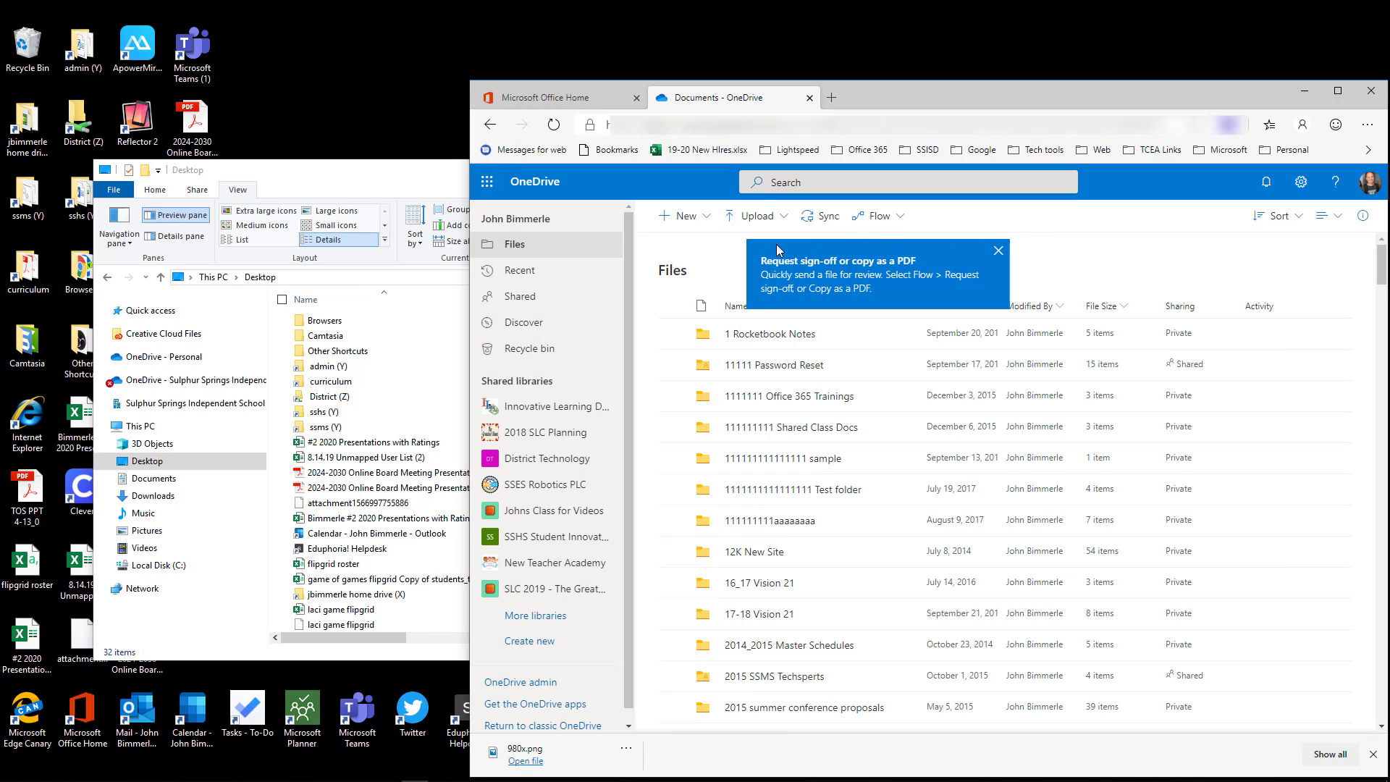
click(707, 221)
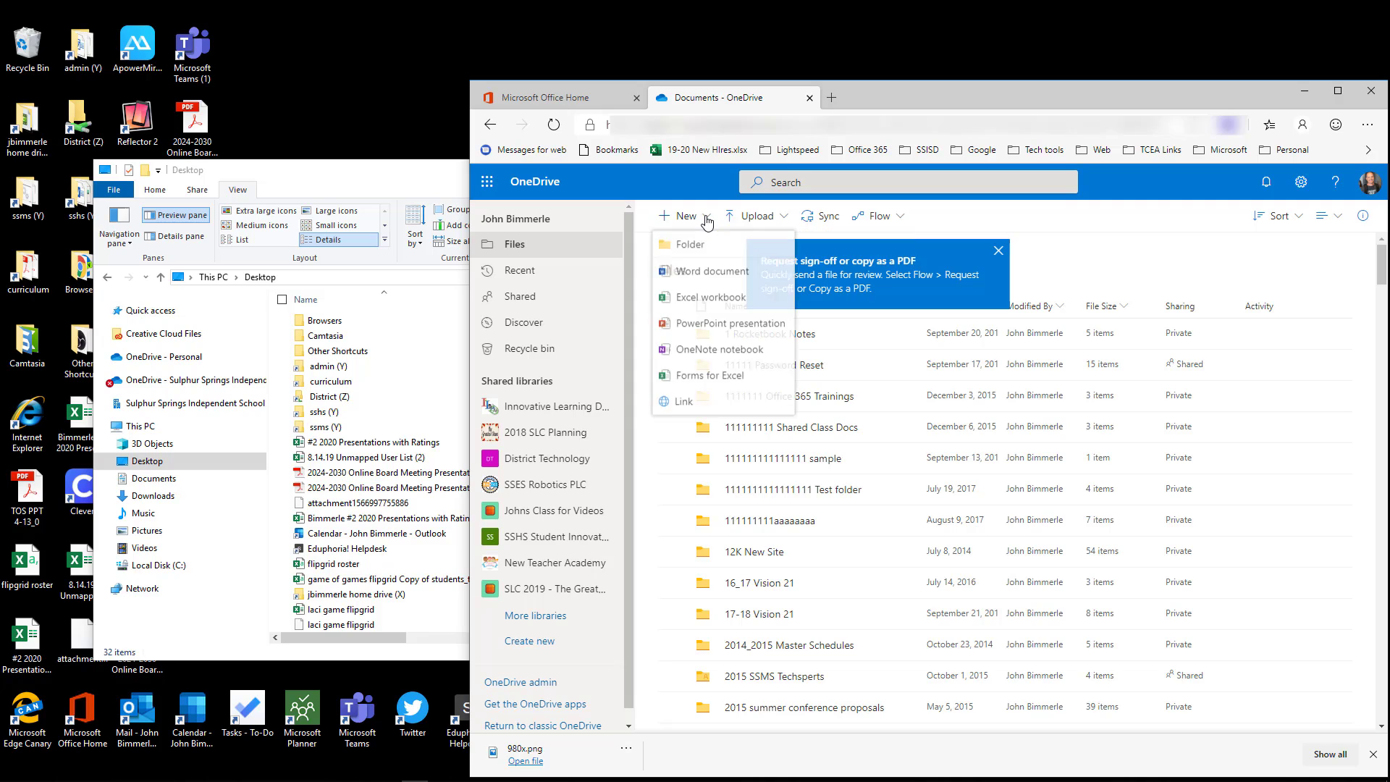
click(694, 250)
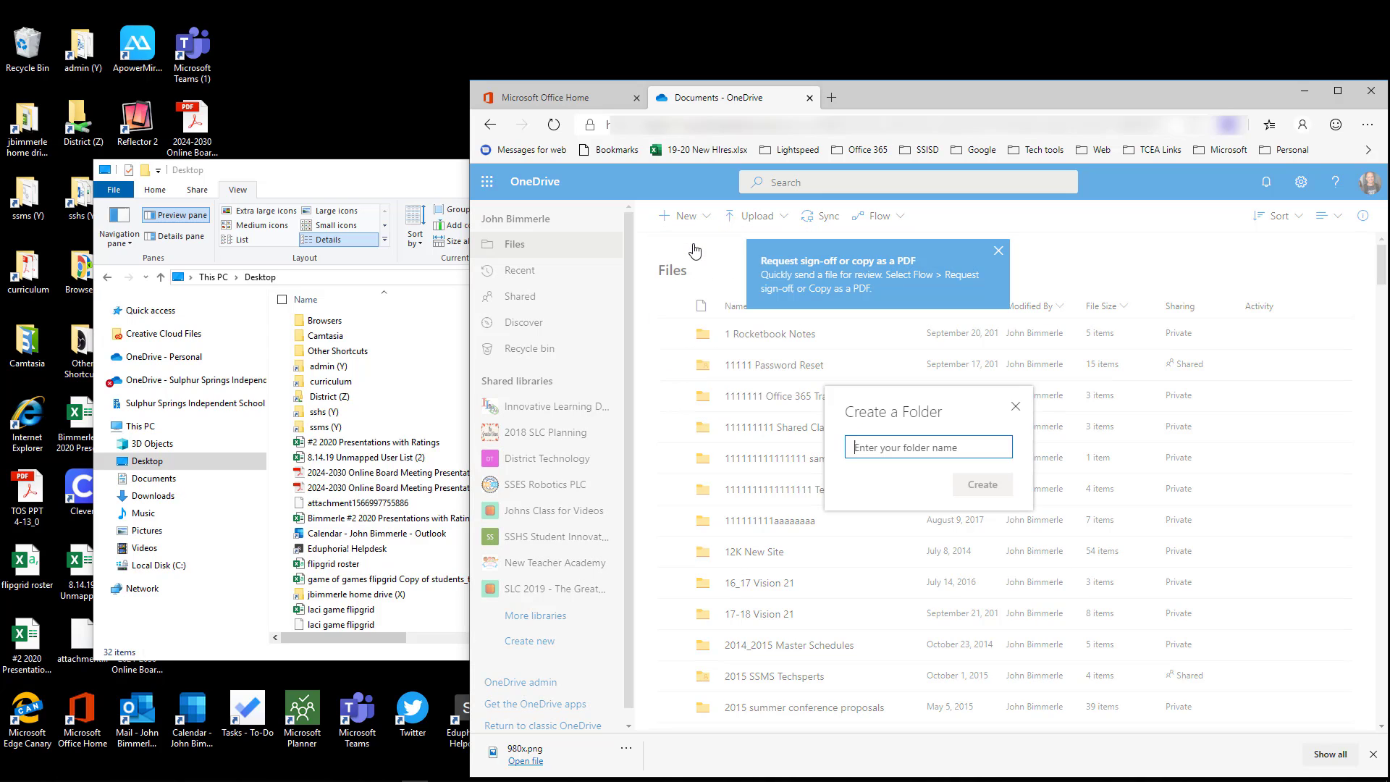
text(Computer backup)
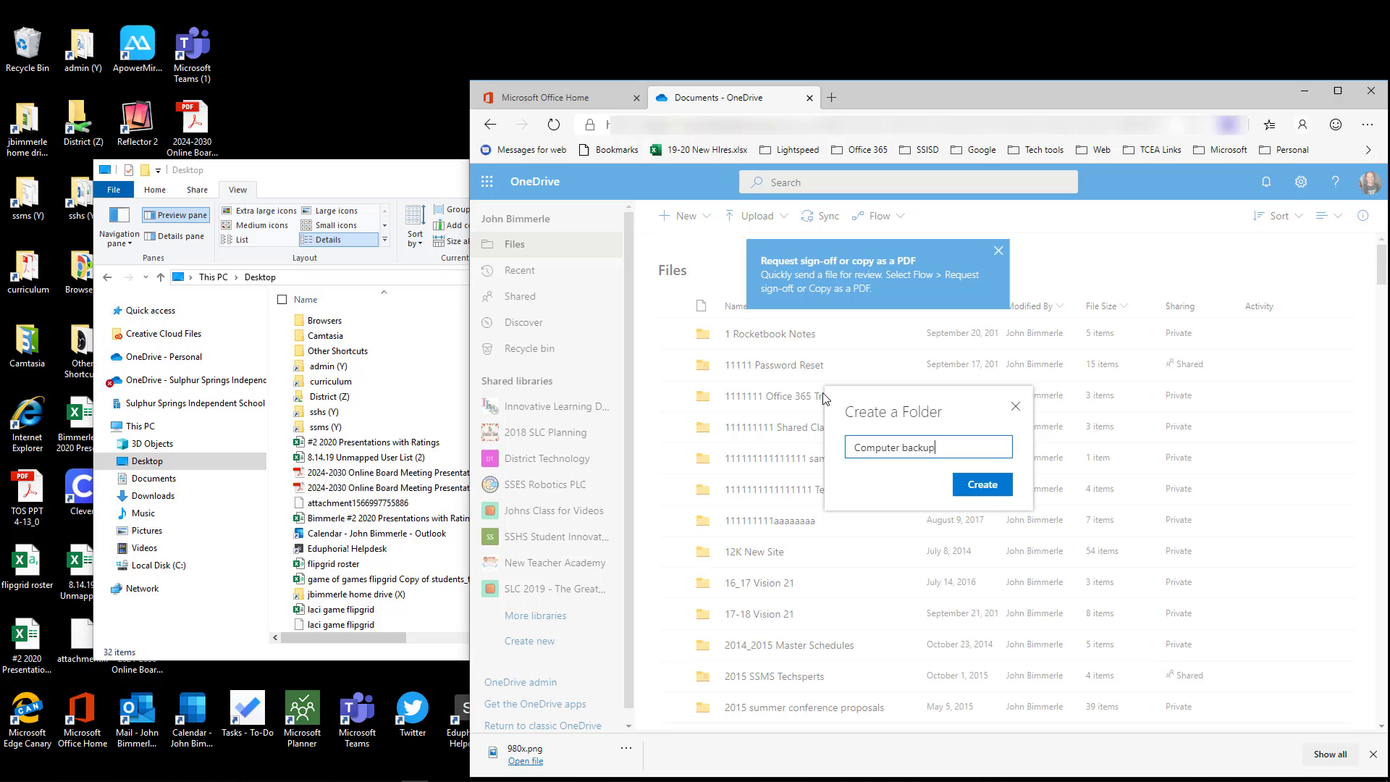
click(983, 485)
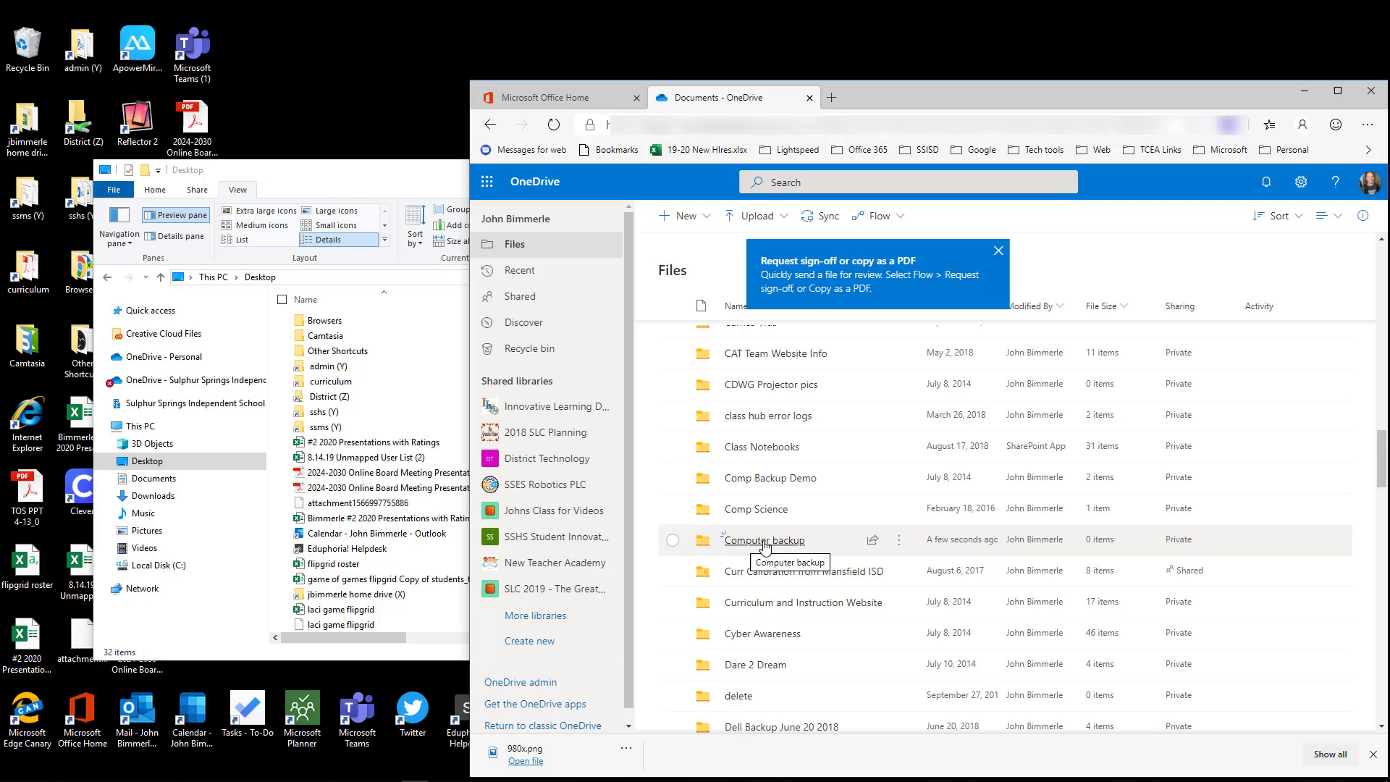
click(765, 541)
Dismiss the tip and drag the Desktop folder from File Explorer into Computer backup
click(1200, 255)
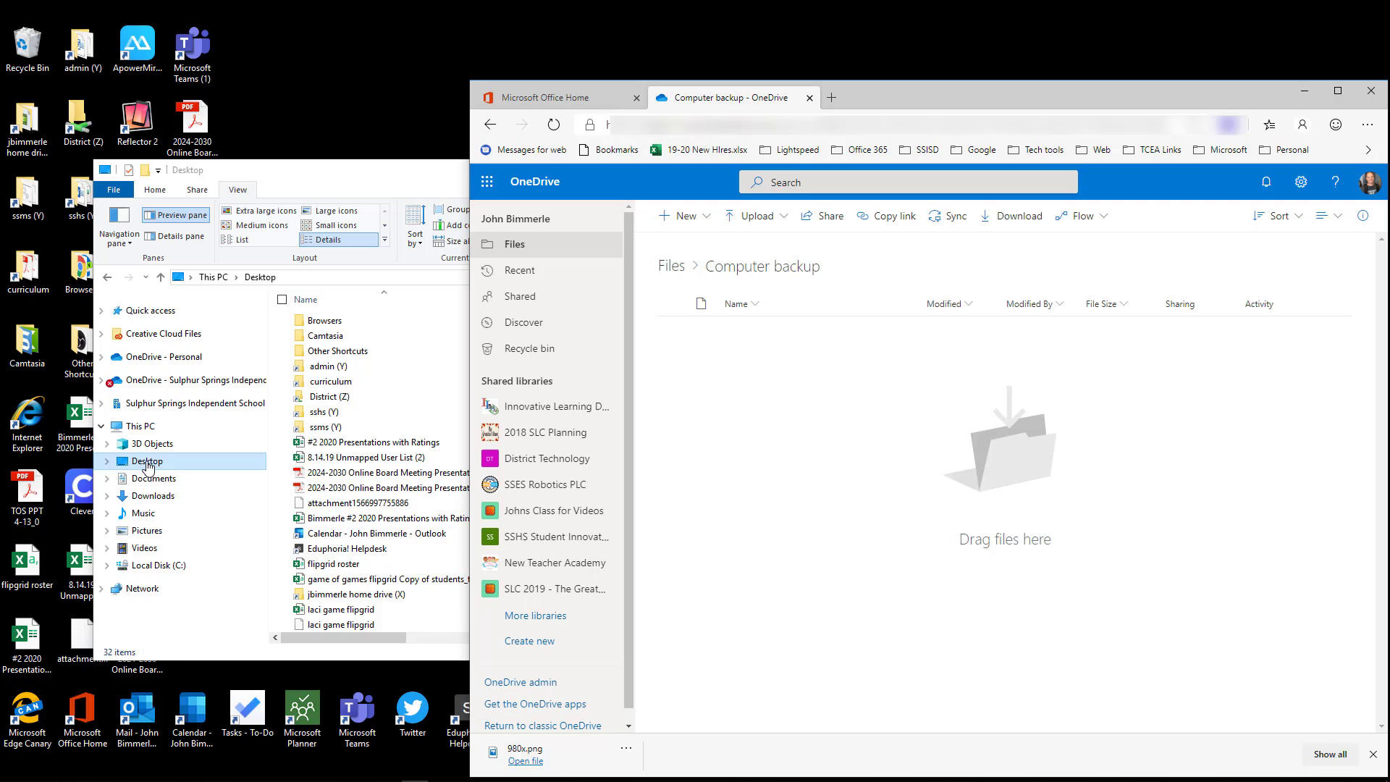
click(147, 463)
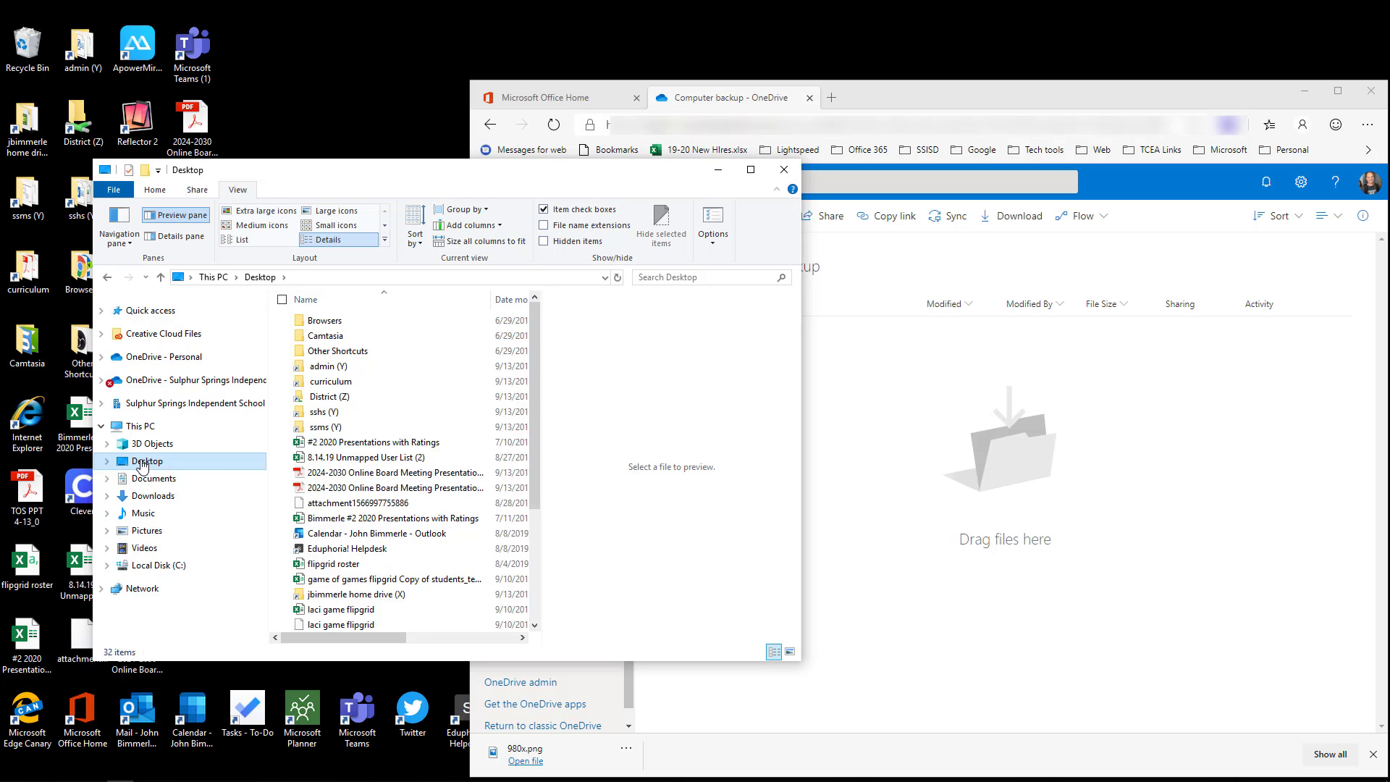
drag(143, 467, 1012, 505)
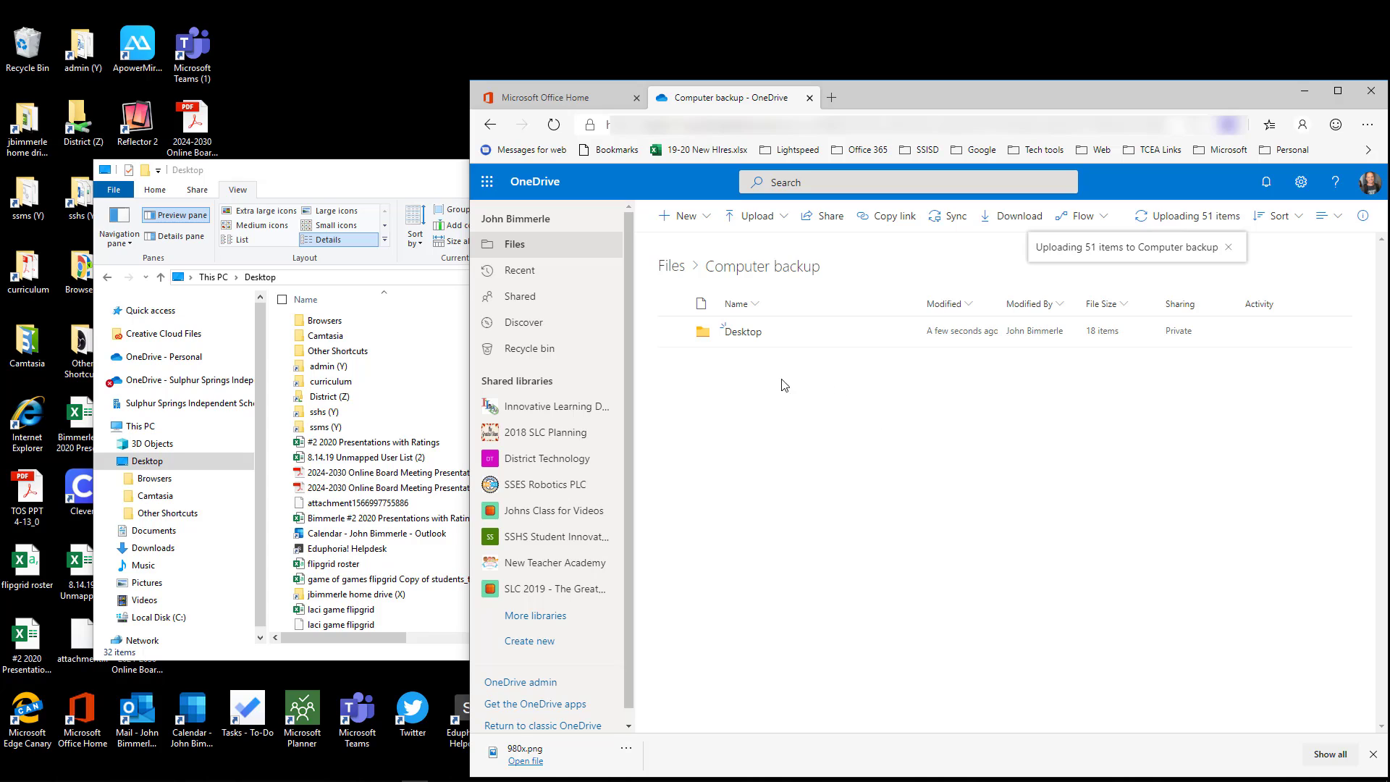
Open OneDrive's uploaded Desktop folder and scroll its files, then select '#2 2020 Presentations with Ratings' in File Explorer
click(740, 334)
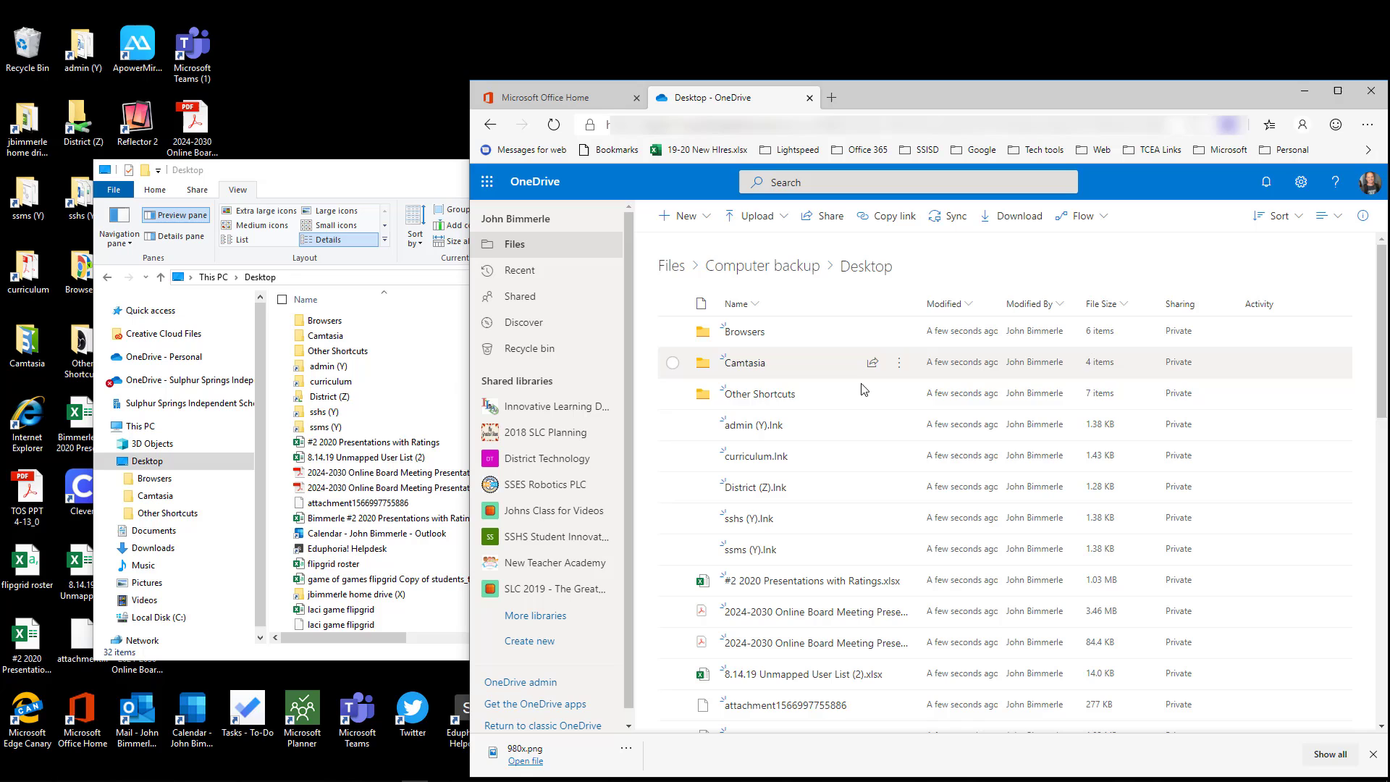
scroll(809, 630, down, 2)
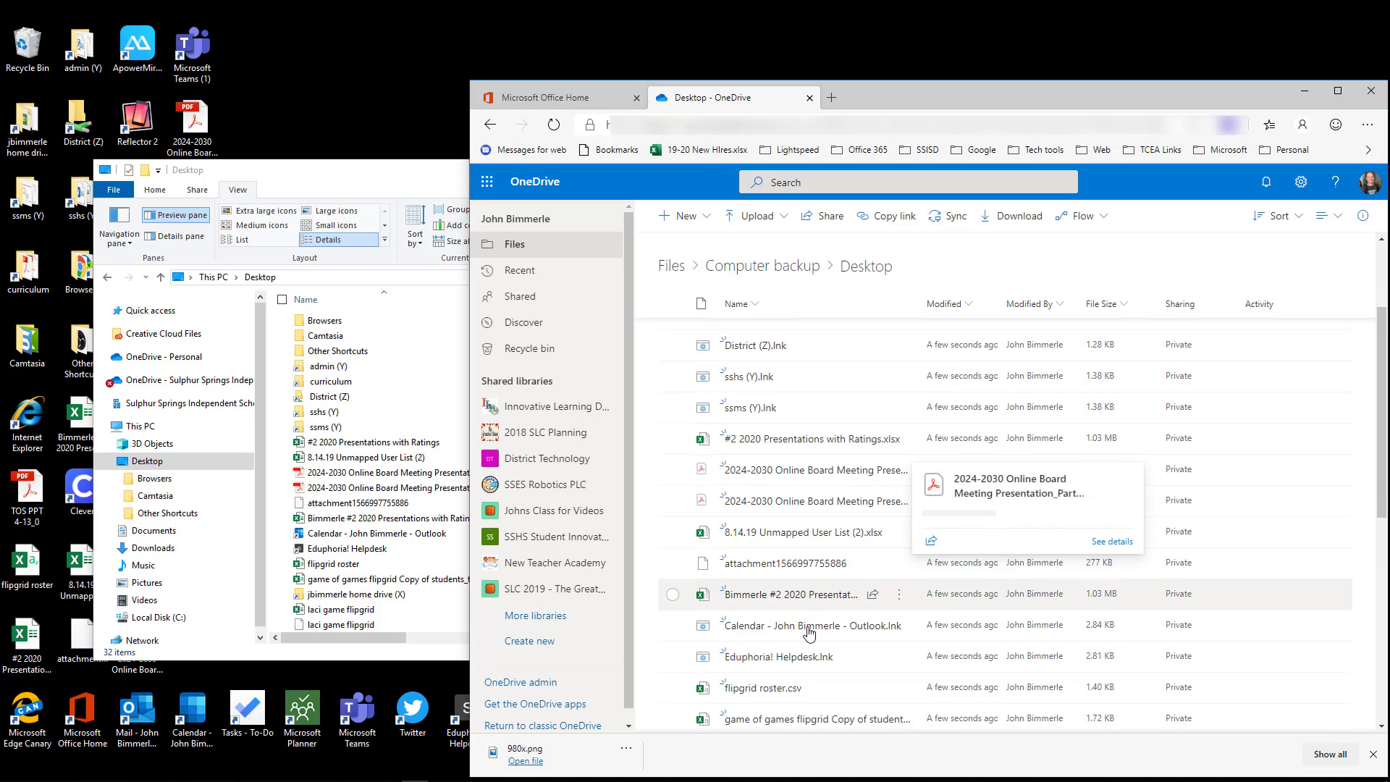
scroll(810, 634, down, 5)
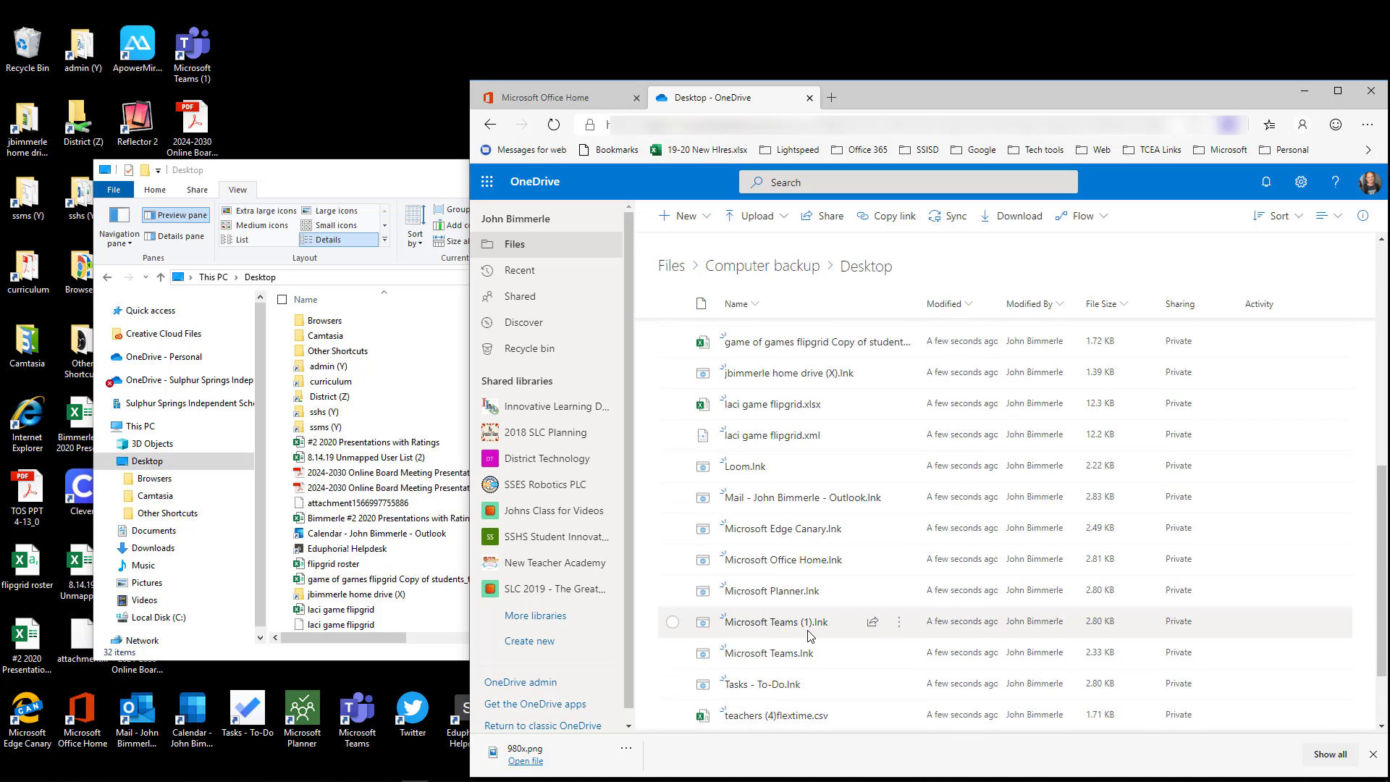
scroll(809, 635, down, 2)
scroll(809, 635, up, 8)
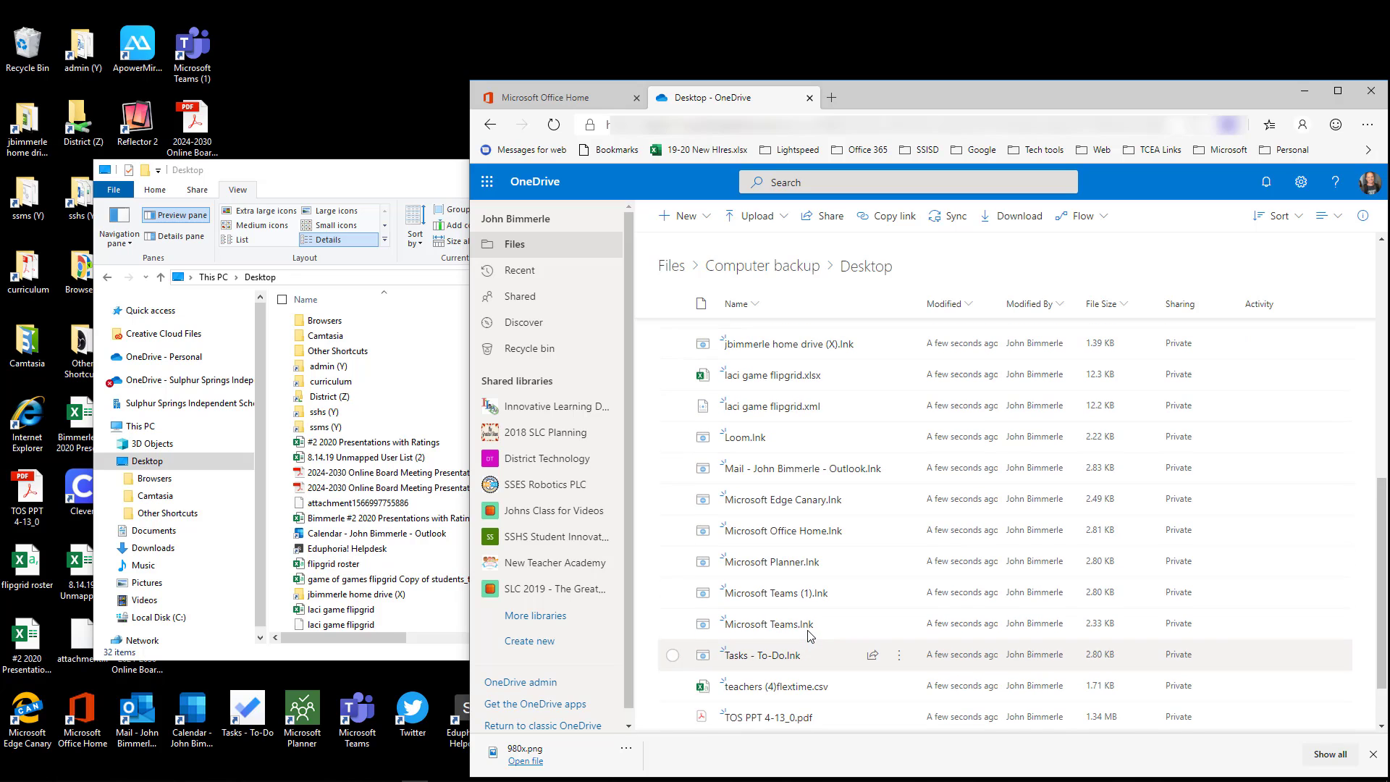
scroll(809, 635, up, 1)
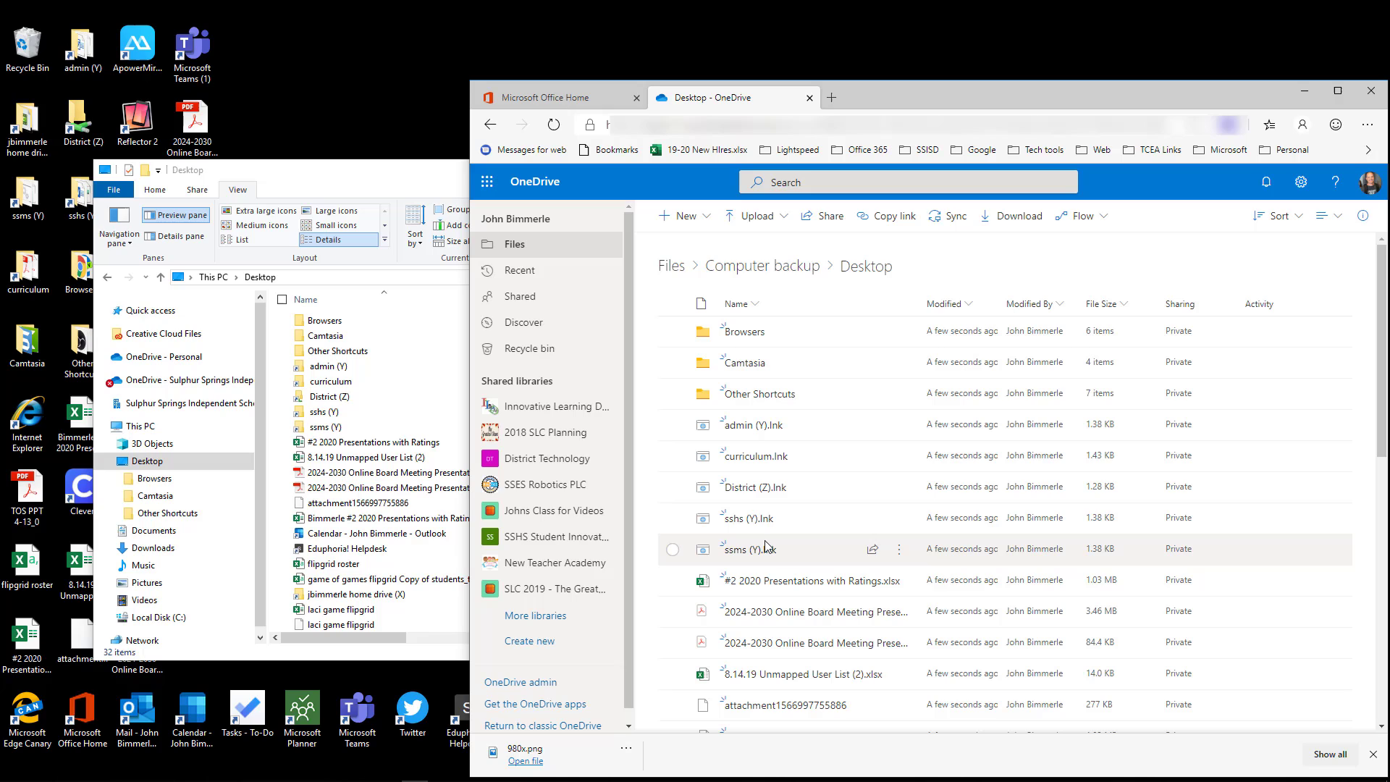
mouse_move(750, 553)
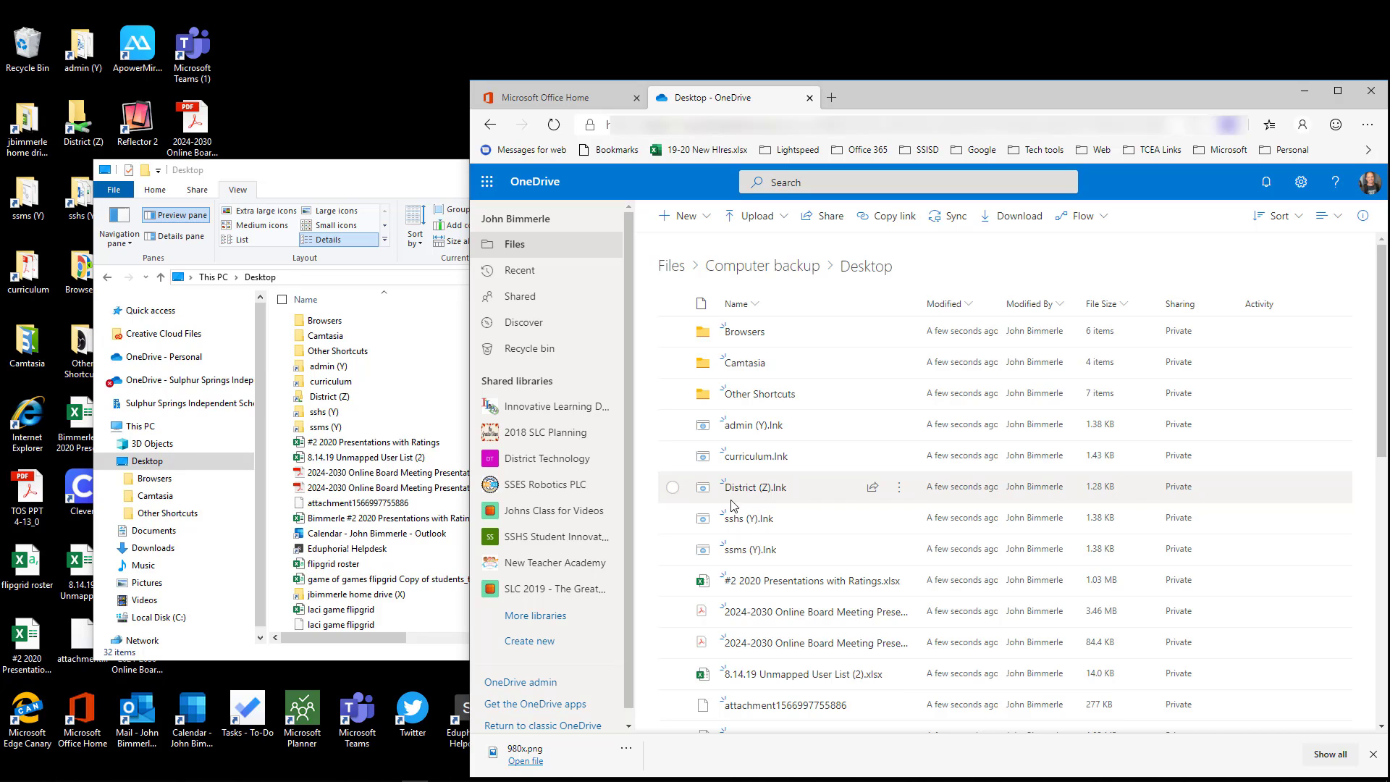
click(371, 443)
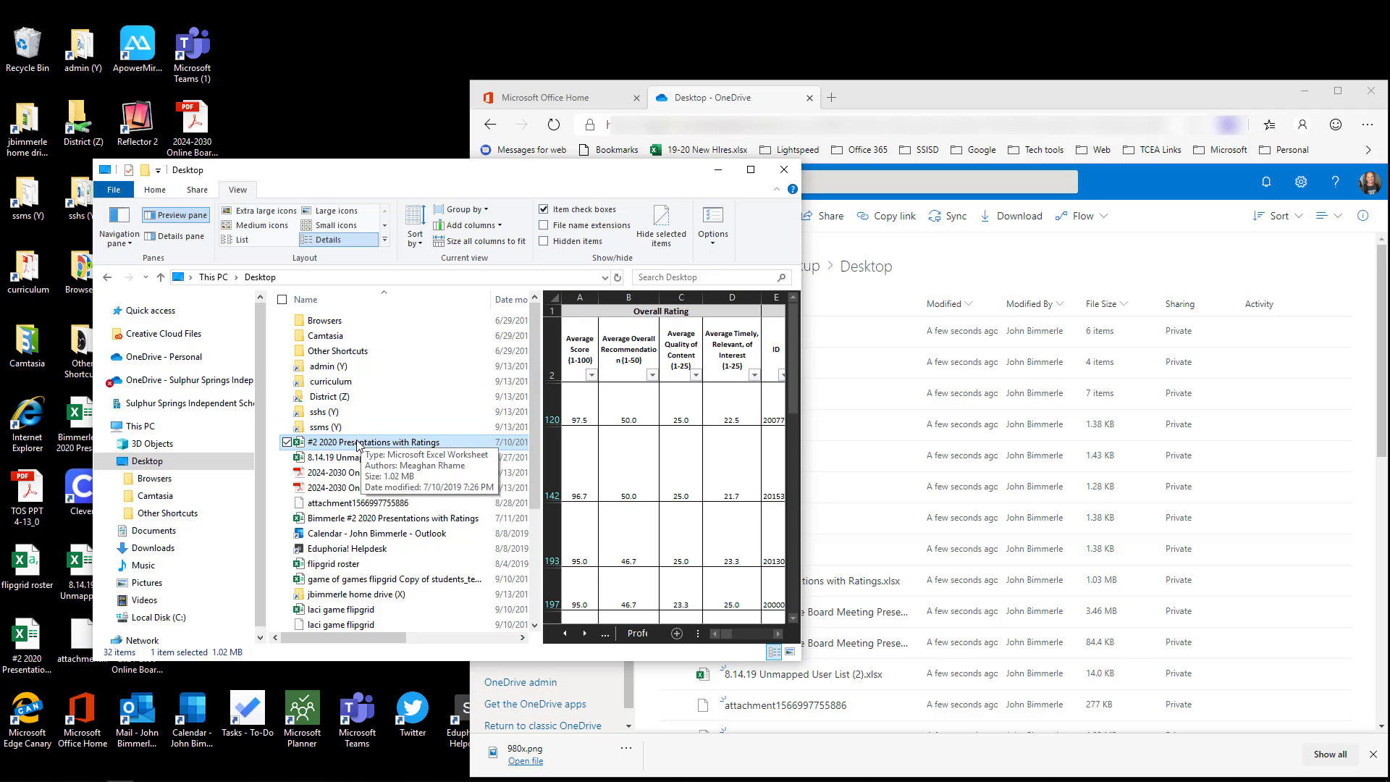
Select the four files from '#2 2020 Presentations with Ratings' through the second 2024-2030 board meeting PDF
click(341, 458)
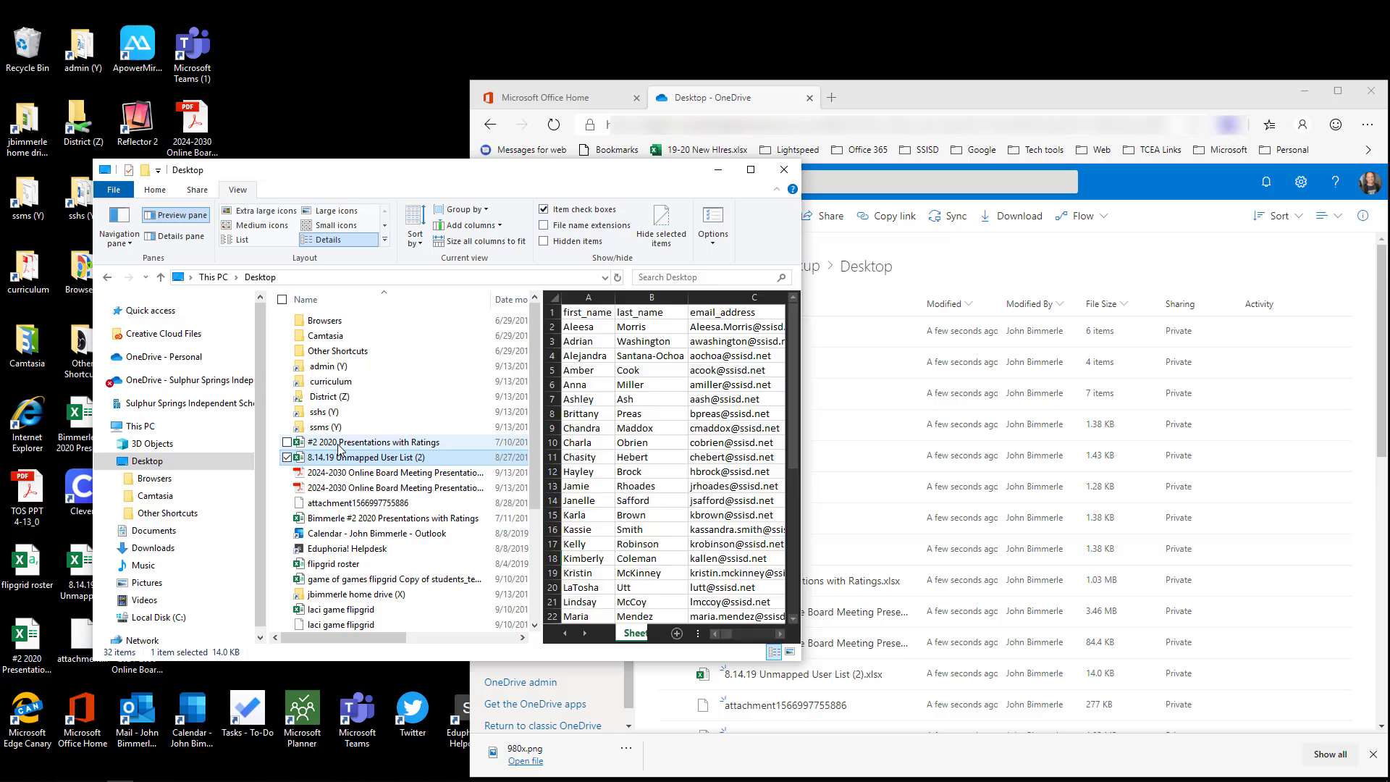
click(340, 443)
ctrl+click(338, 457)
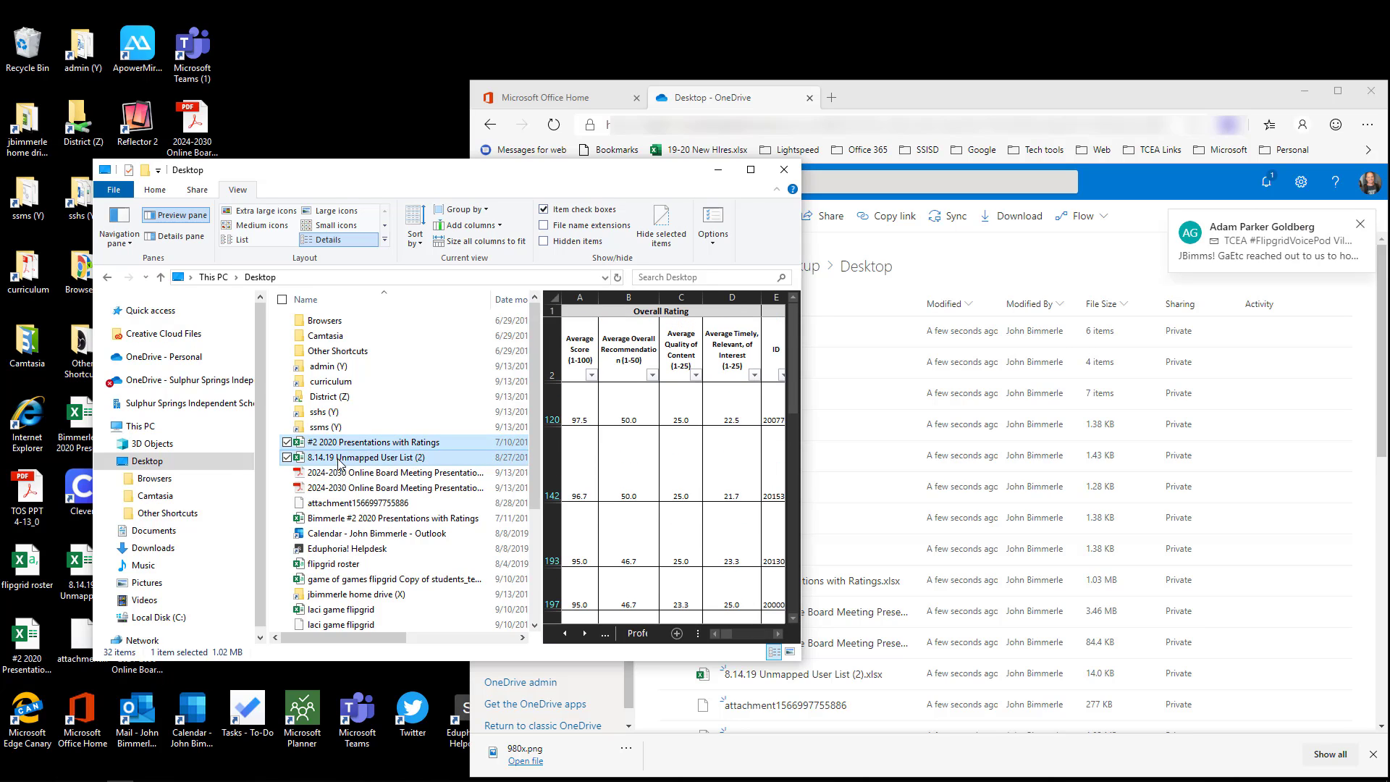
click(337, 473)
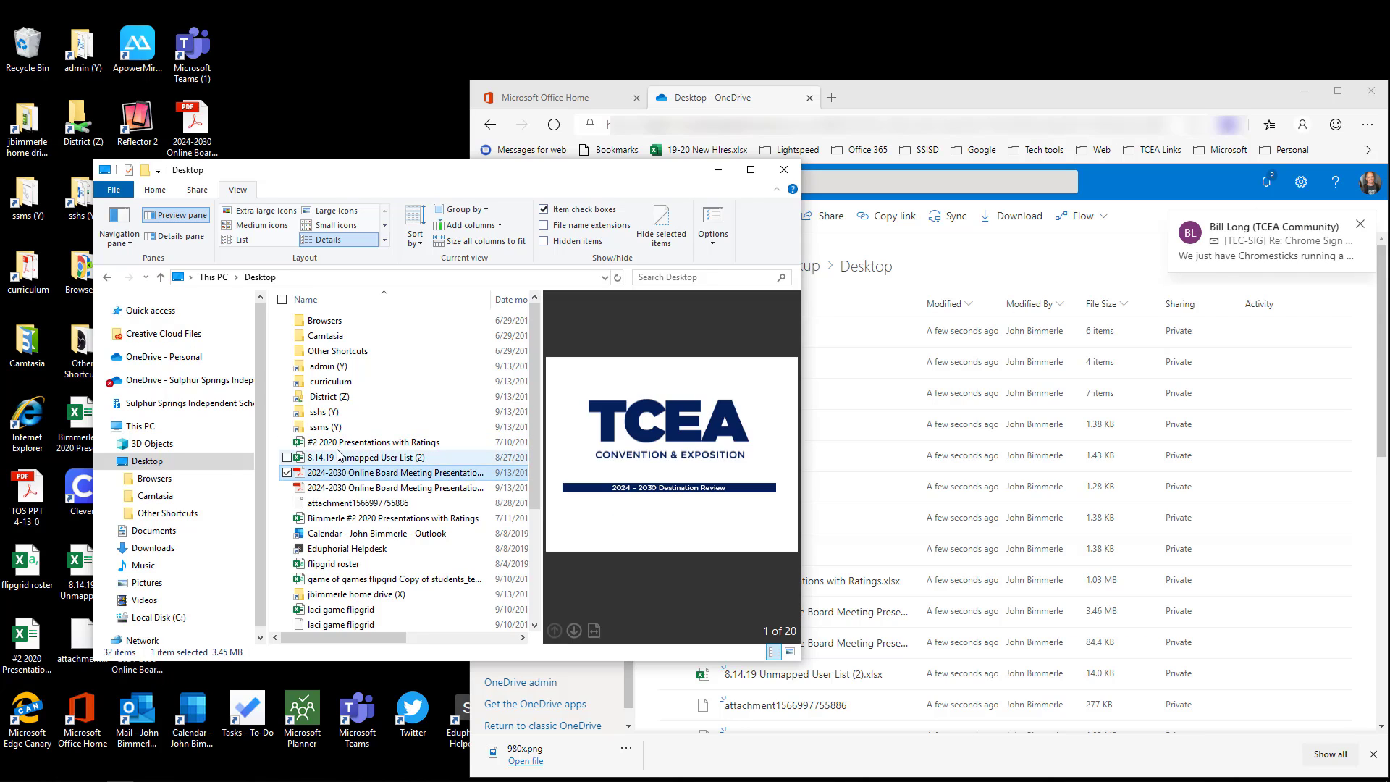
click(338, 445)
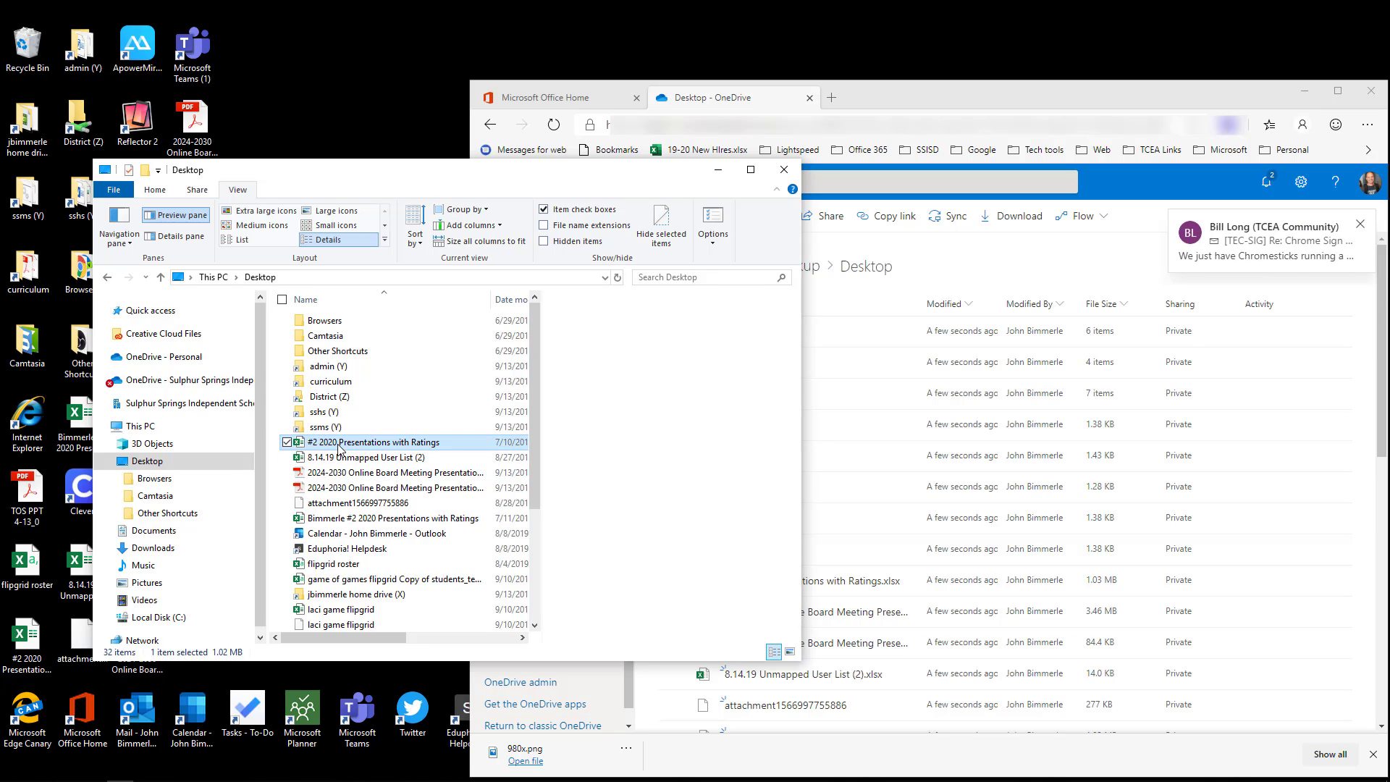
shift+click(344, 488)
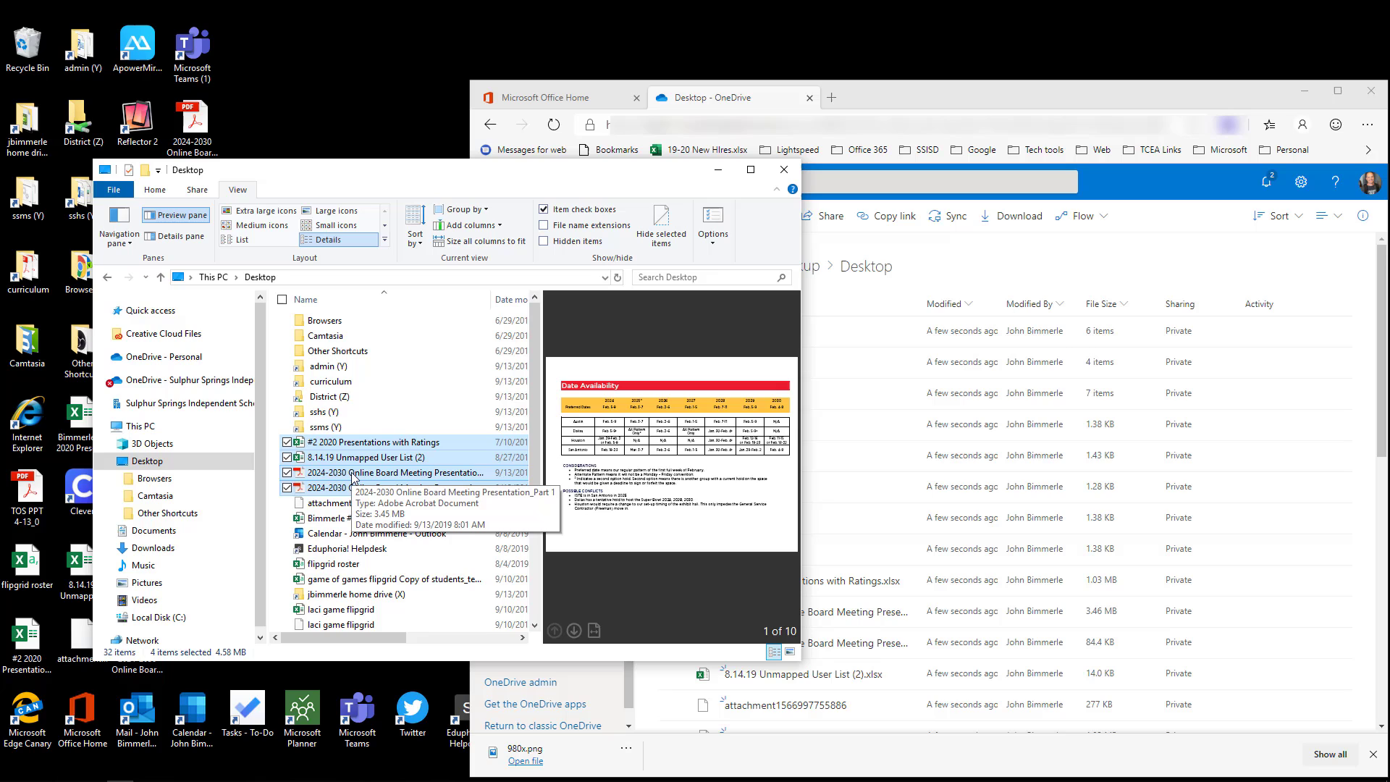
mouse_move(352, 478)
mouse_down()
mouse_move(986, 494)
mouse_move(1017, 469)
mouse_move(371, 479)
mouse_up()
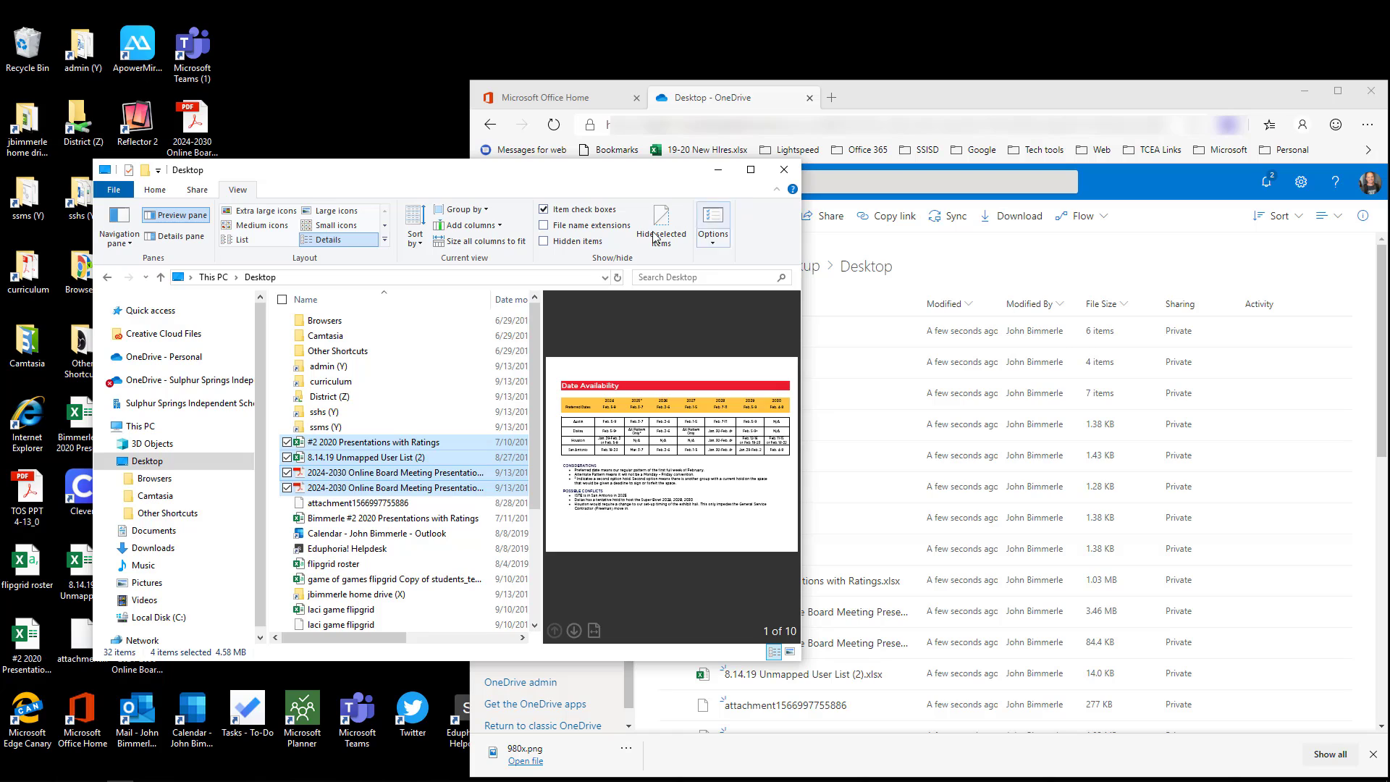
Show the 121-item Documents folder in File Explorer and return OneDrive to Computer backup
click(150, 533)
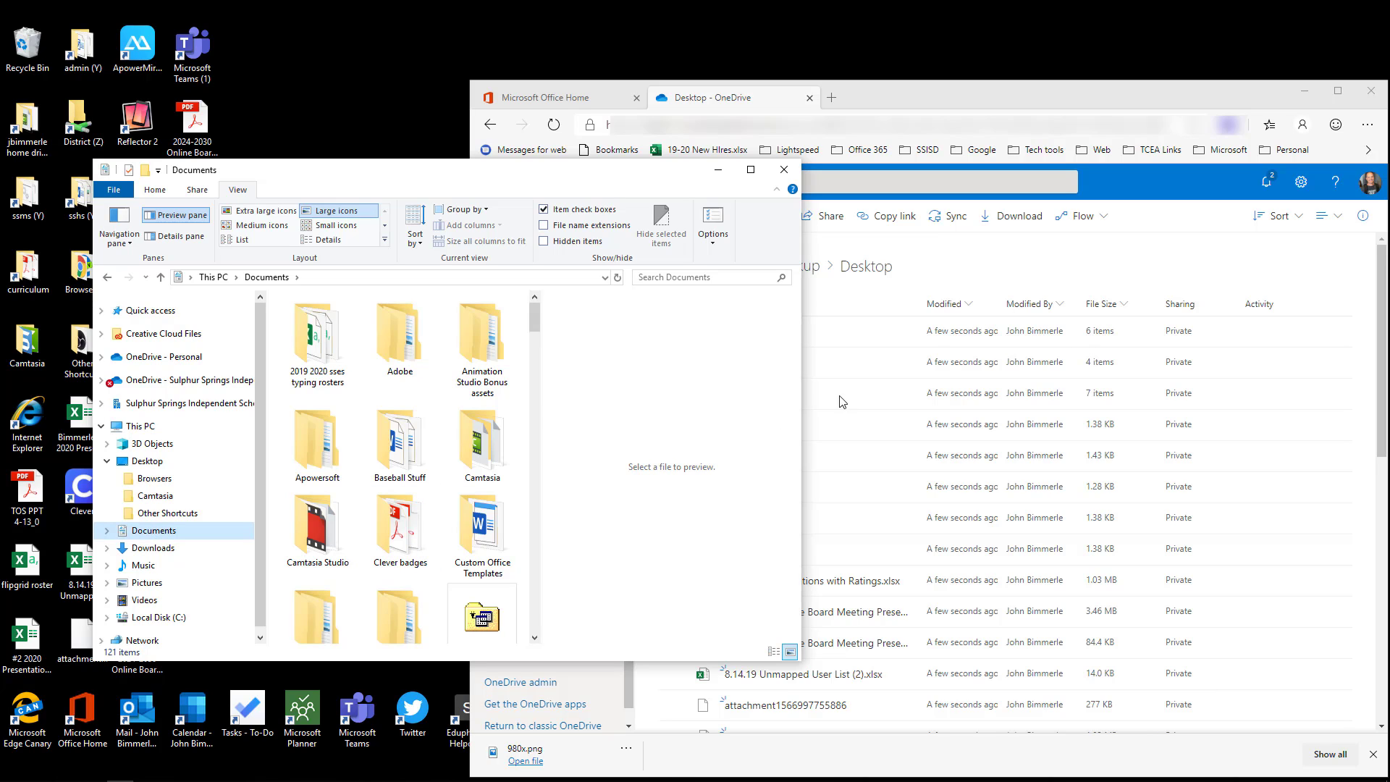
click(1150, 94)
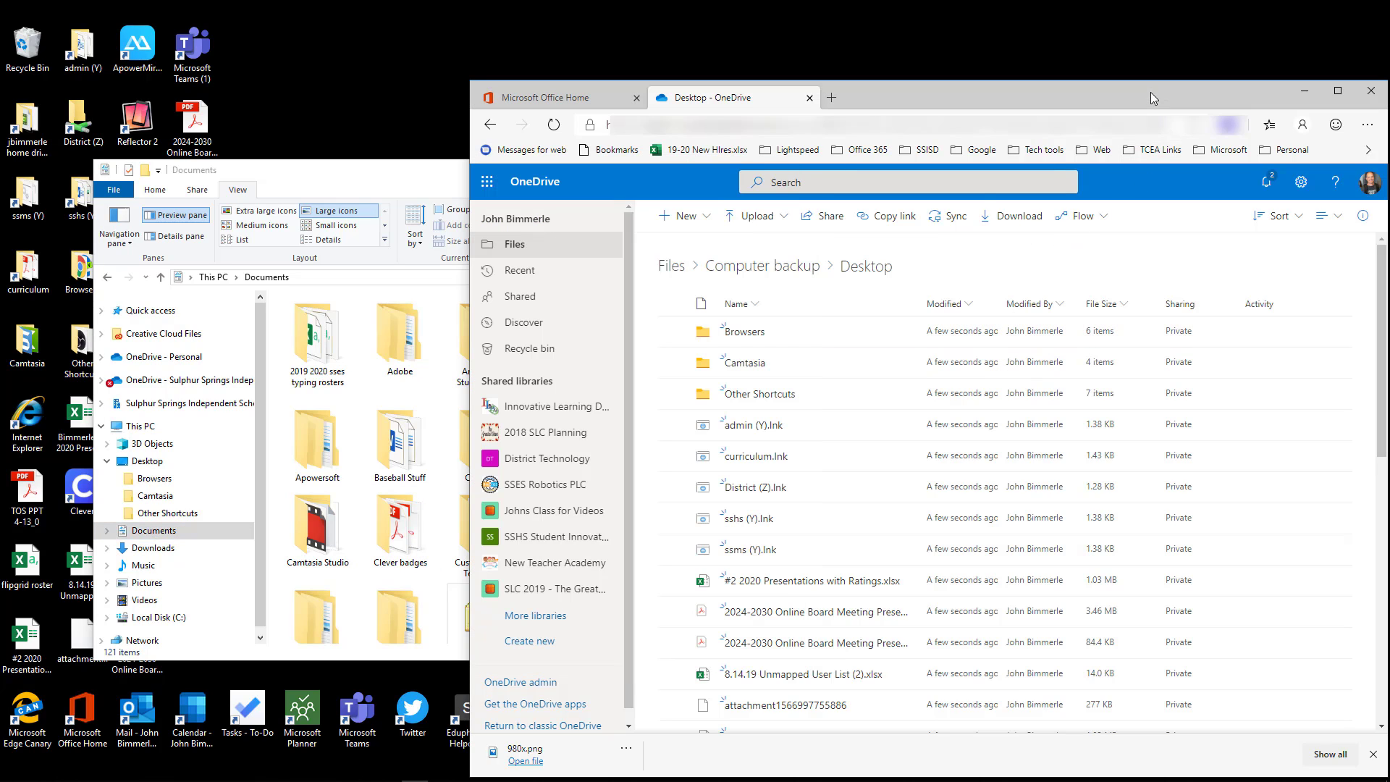
click(762, 271)
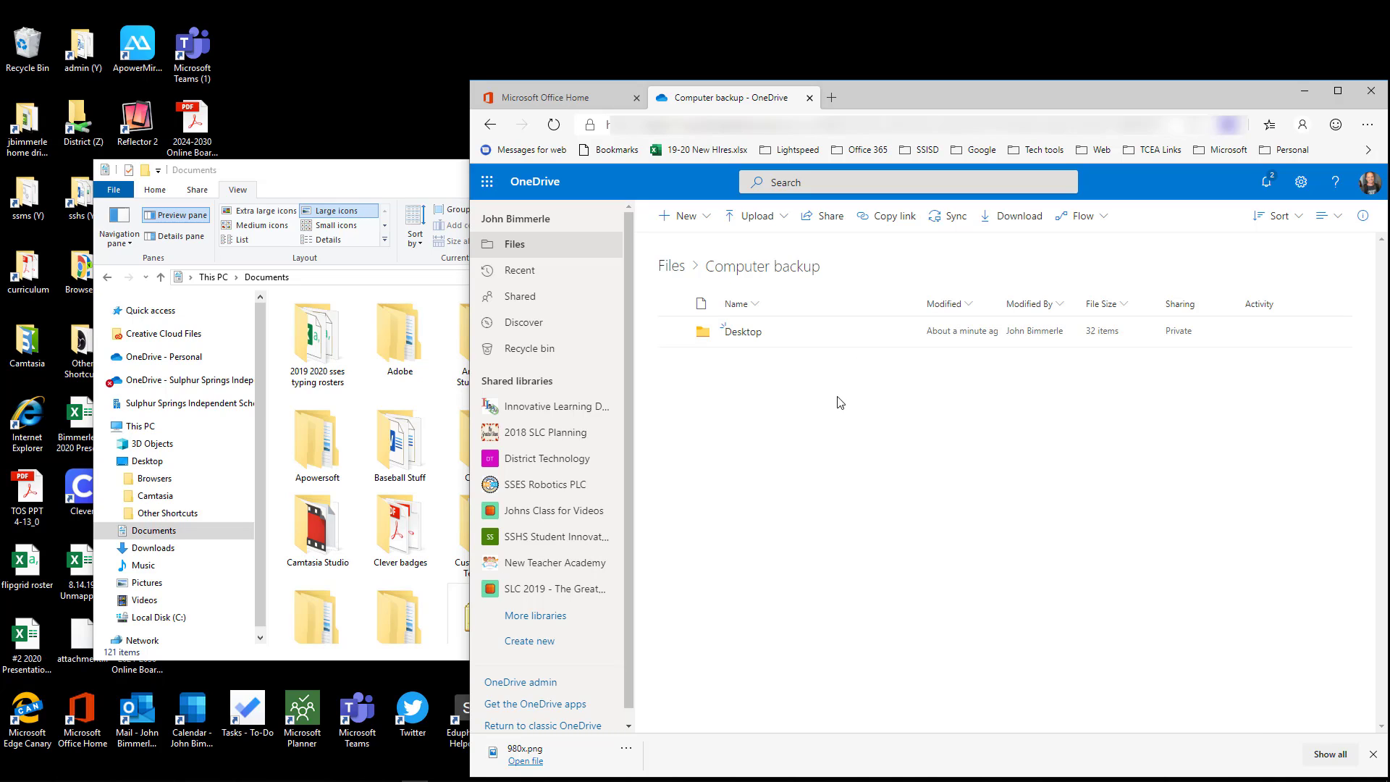
click(140, 536)
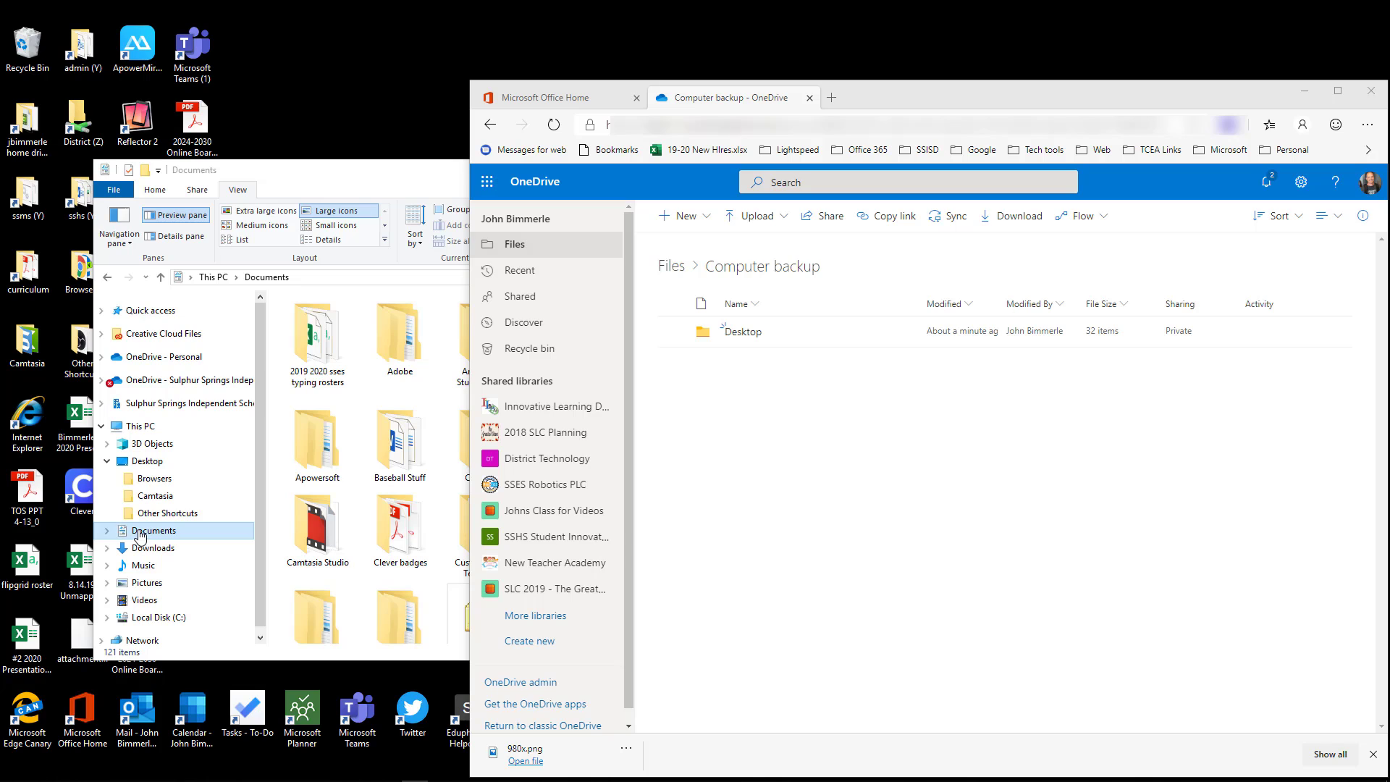
Drag the Documents folder from File Explorer into OneDrive's Computer backup, then collapse the Desktop branch
drag(140, 535, 939, 505)
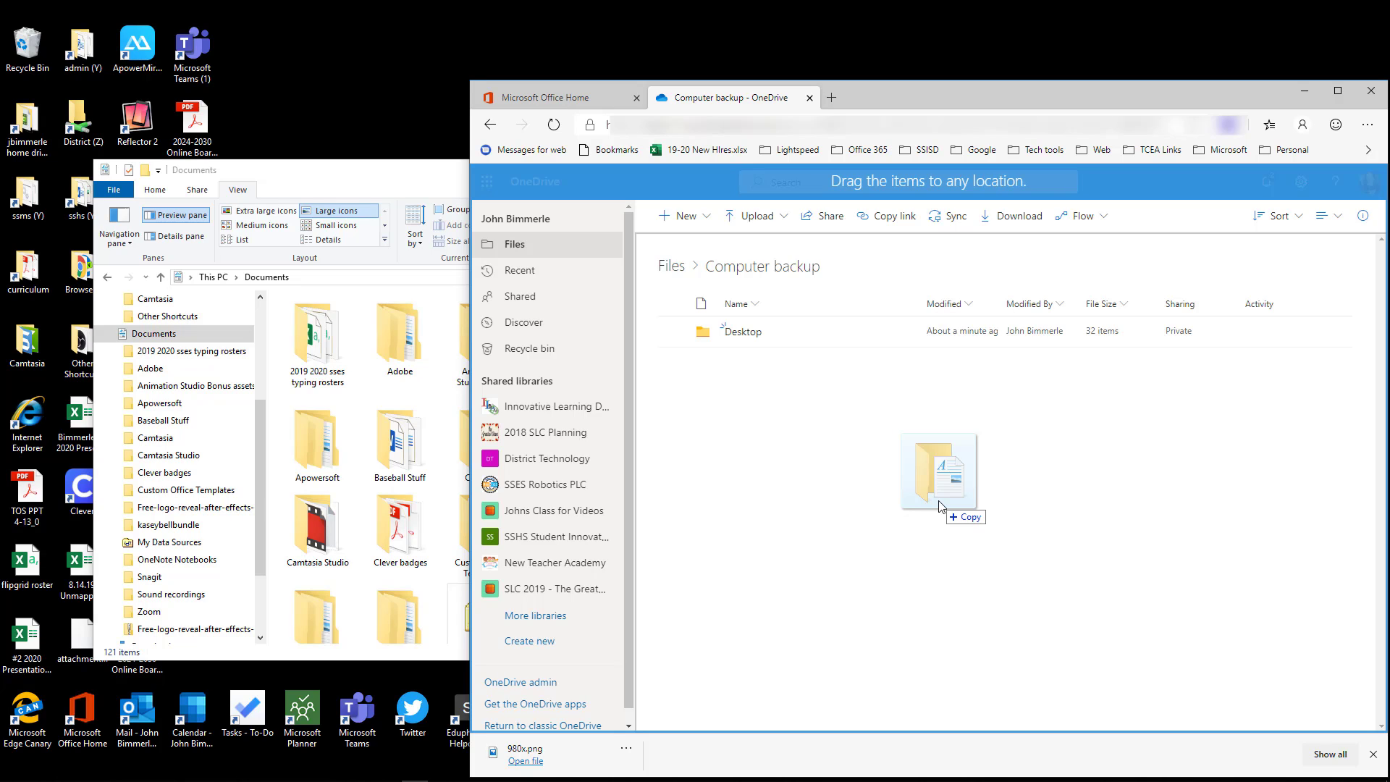
drag(939, 506, 167, 362)
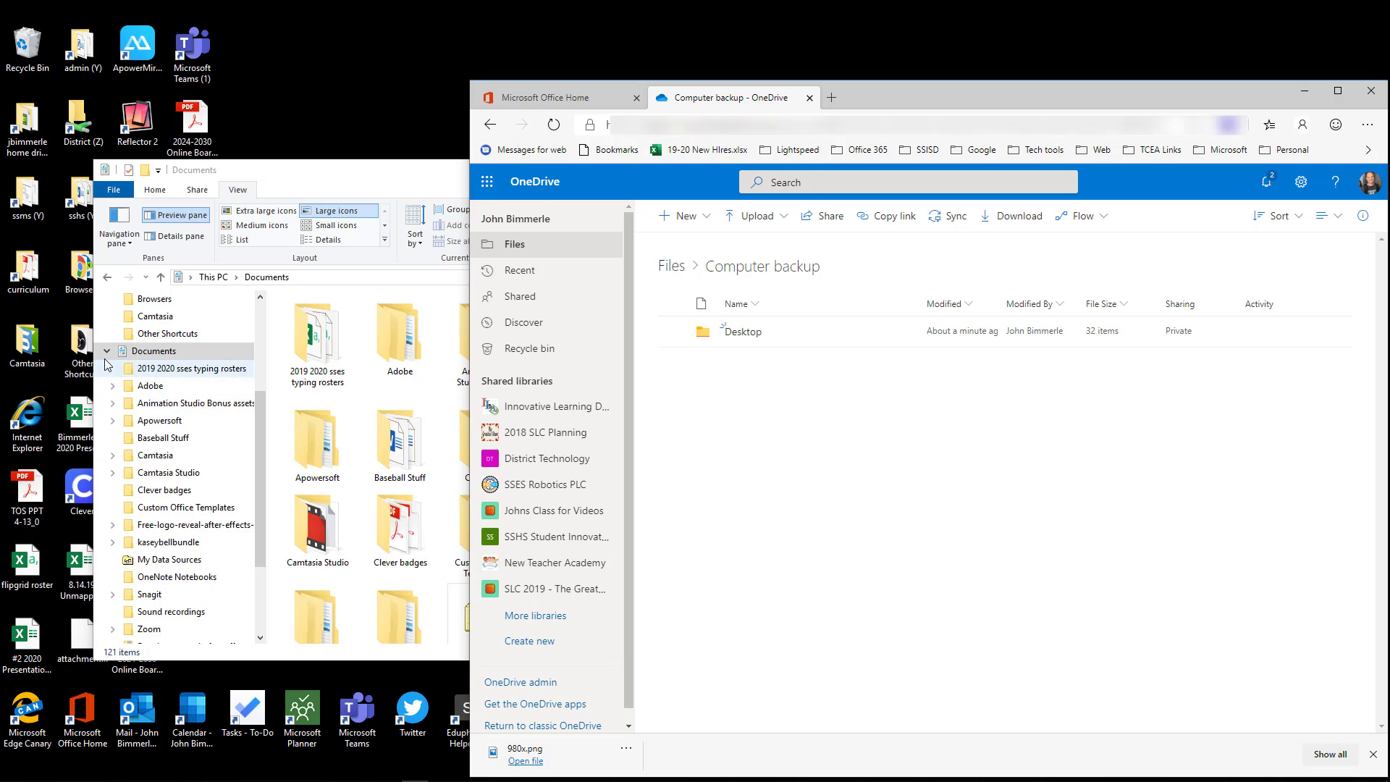
click(106, 352)
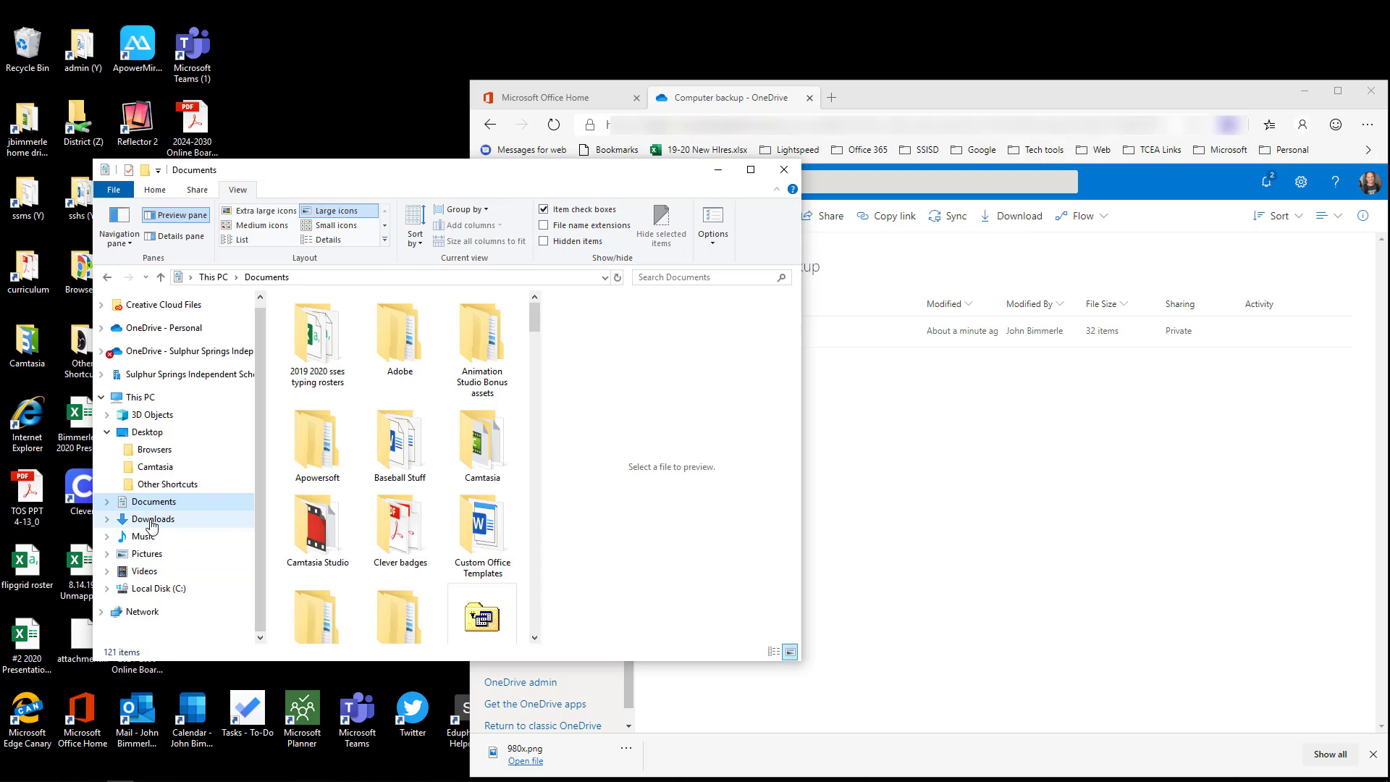
click(915, 508)
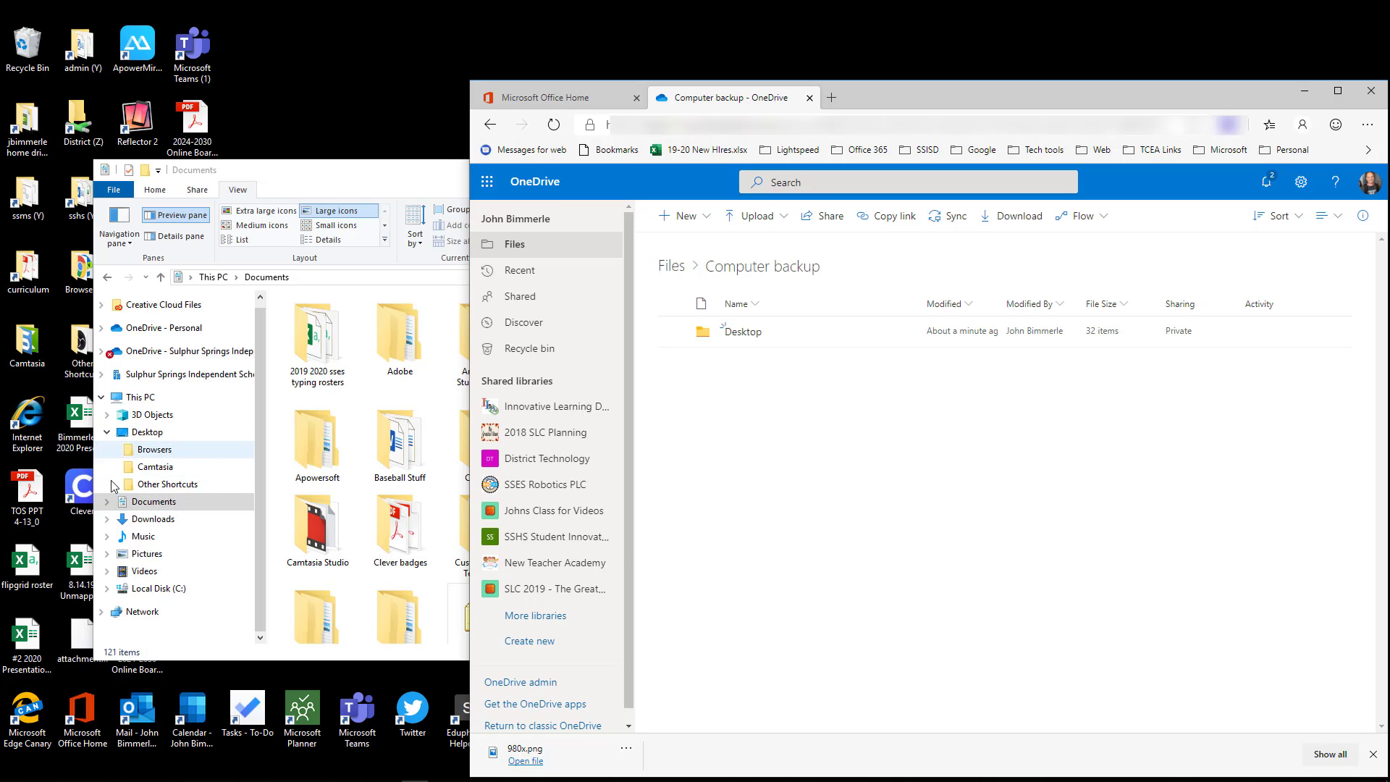
click(109, 433)
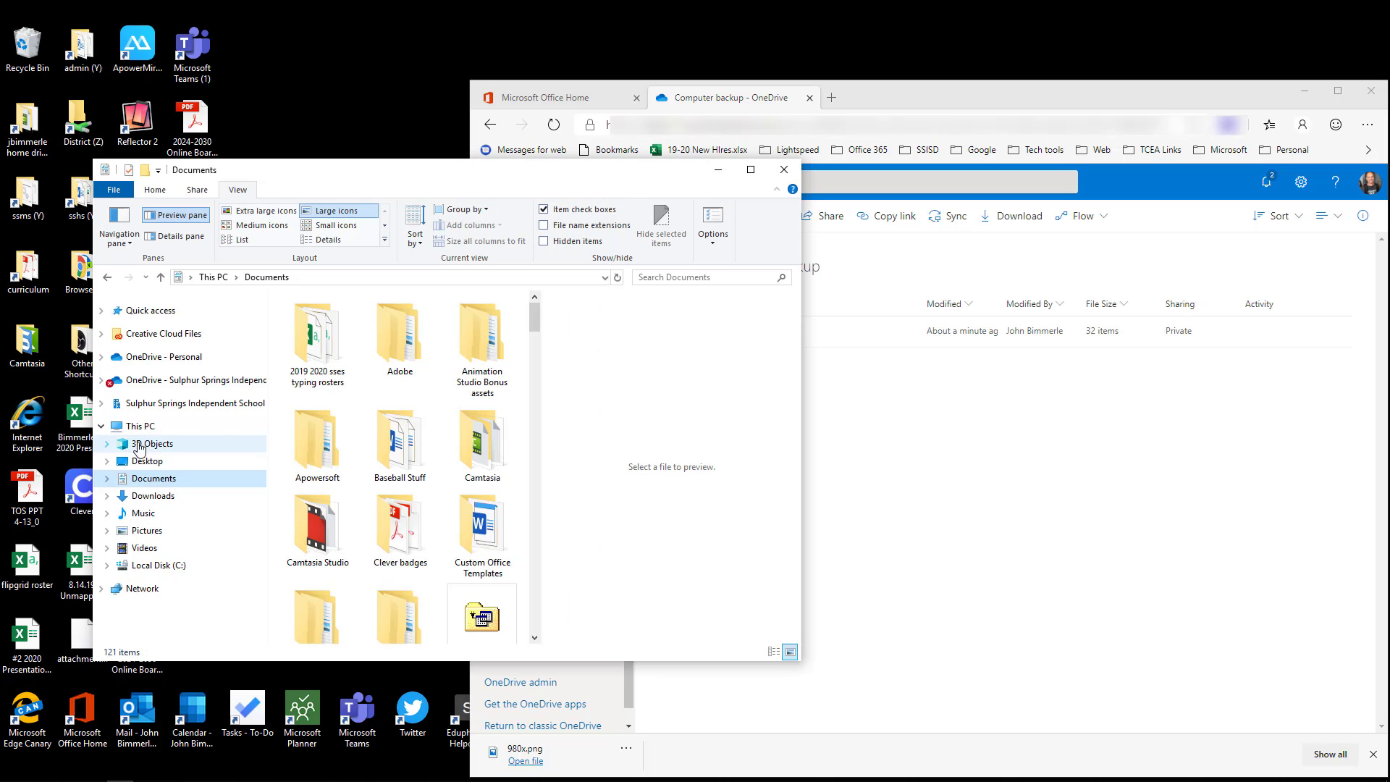